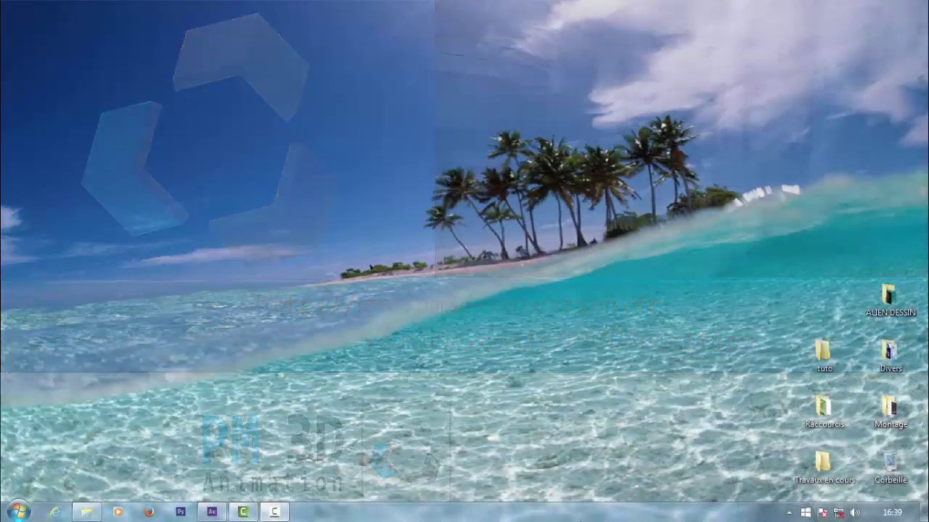
# Open the archive Trucage Vidéo- Coup de poing-Eclat.rar from the desktop and examine its video and sound files.
pyautogui.moveTo(755, 355); pyautogui.dragTo(351, 195)
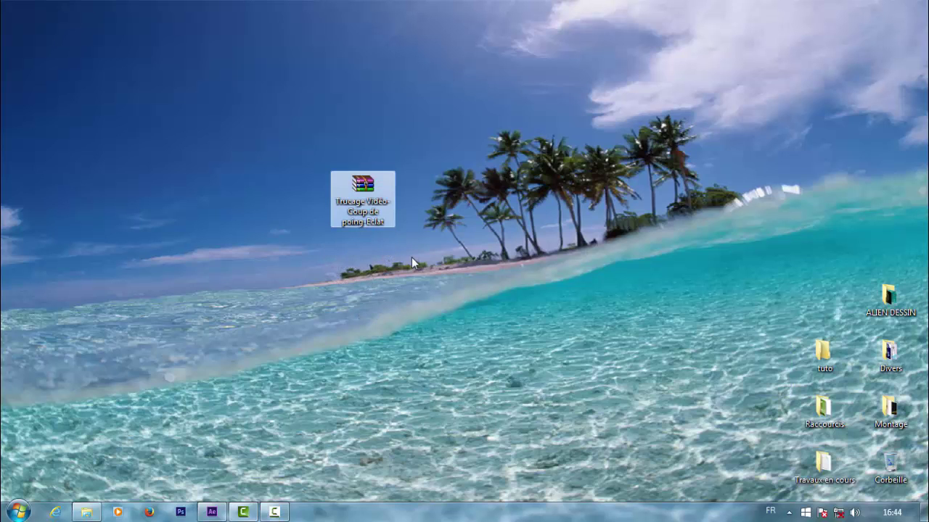
pyautogui.press('Return')
pyautogui.moveTo(397, 169); pyautogui.dragTo(531, 105)
pyautogui.click(462, 242)
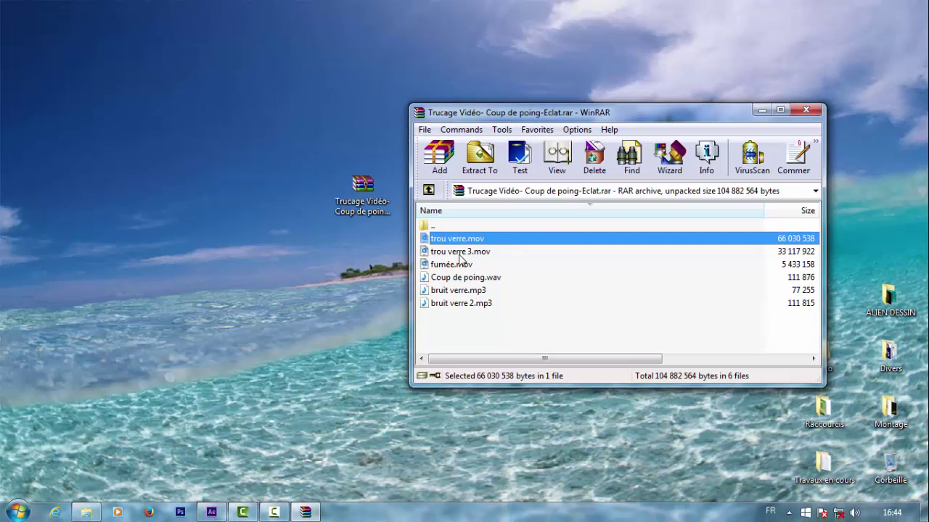
pyautogui.click(461, 303)
pyautogui.click(805, 109)
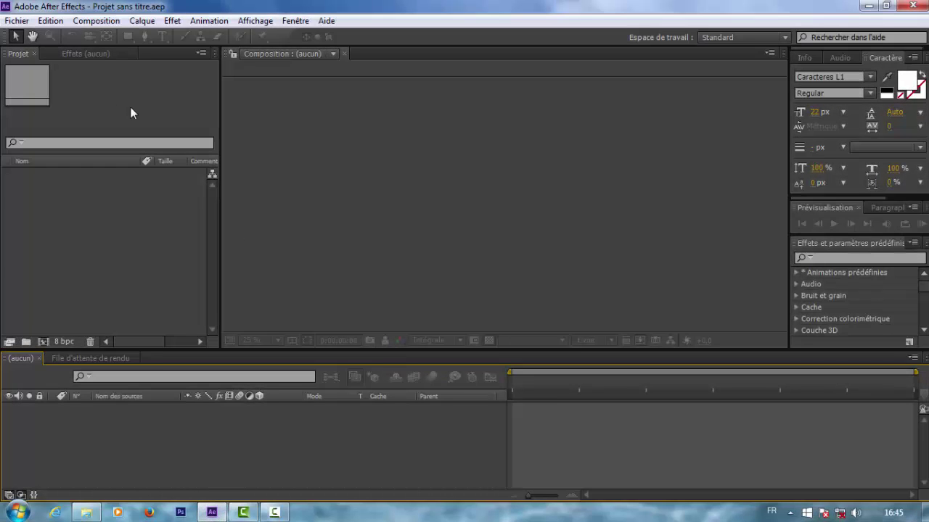
# Create Composition 1 at HDTV 1080 29,97 (1920 x 1080) with a duration of 0;00;05;00.
pyautogui.click(102, 21)
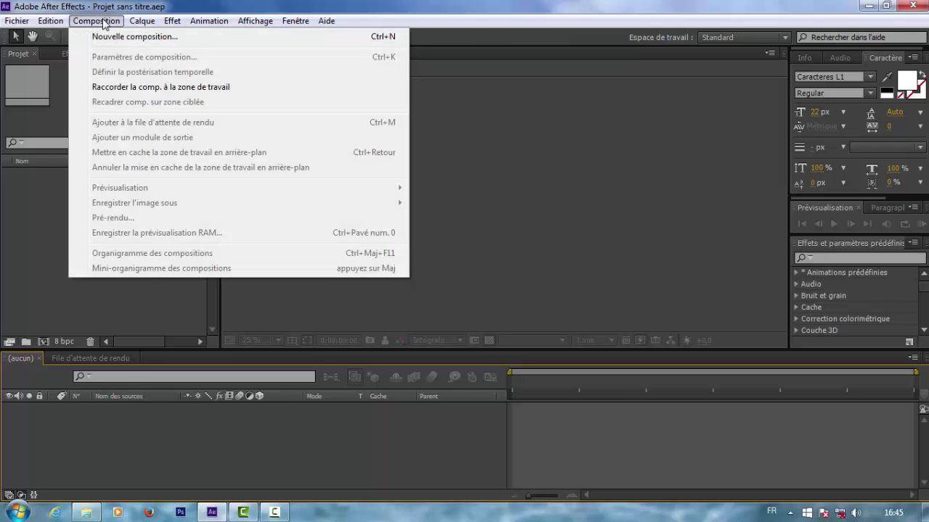
pyautogui.click(102, 35)
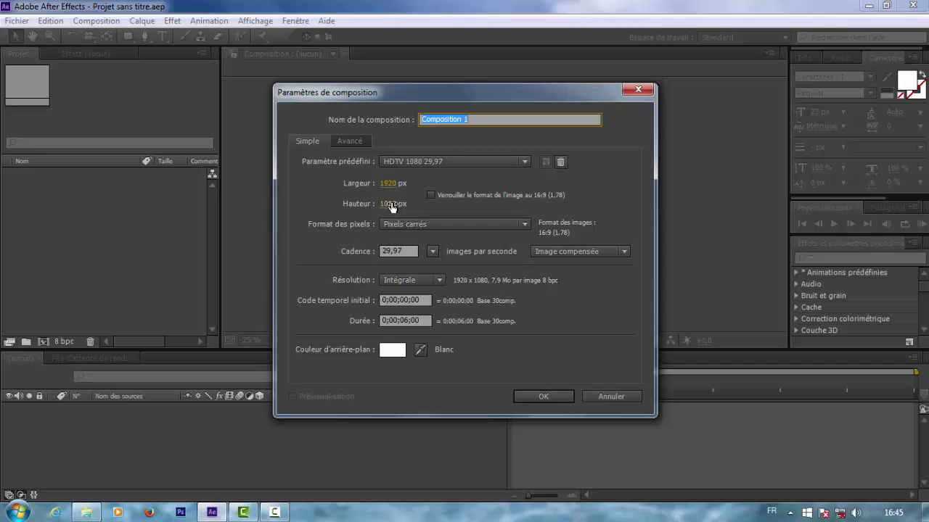
pyautogui.click(406, 321)
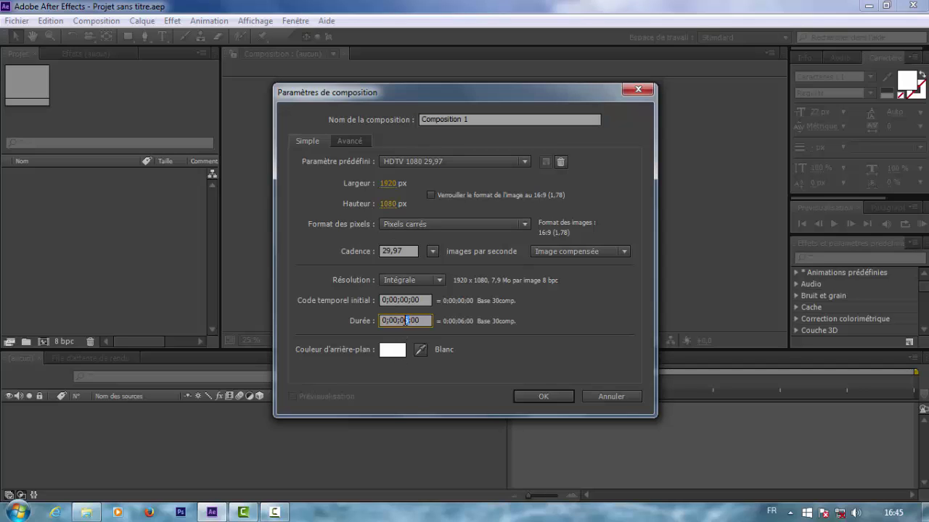
pyautogui.click(536, 396)
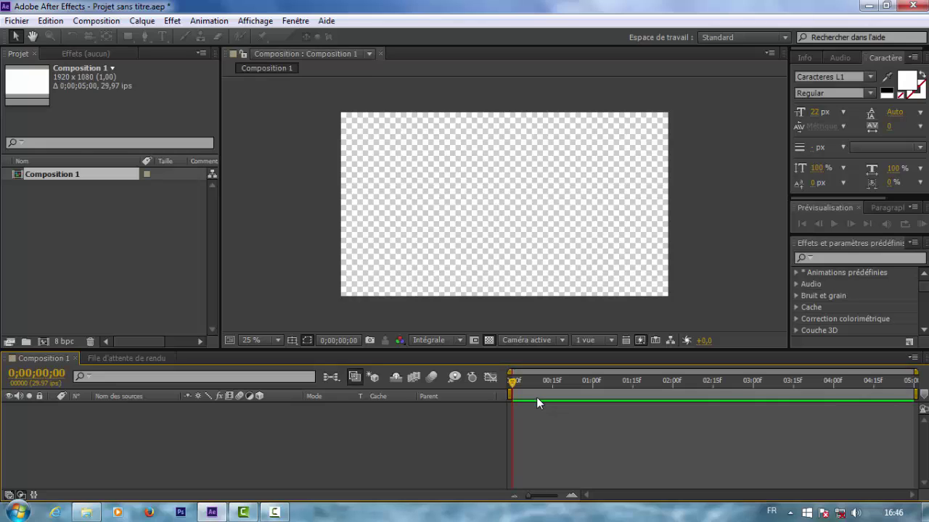
# Import bruit verre 2, bruit verre, Coup de poing, fumée, Séquence 1, trou verre 3 and trou verre from the tuto folder into the project.
pyautogui.click(98, 226)
pyautogui.rightClick(93, 217)
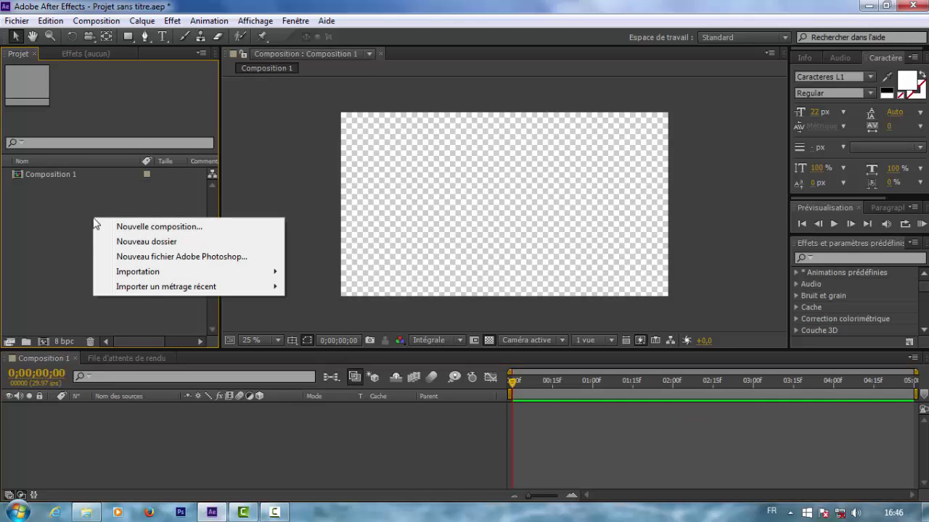
pyautogui.moveTo(127, 271)
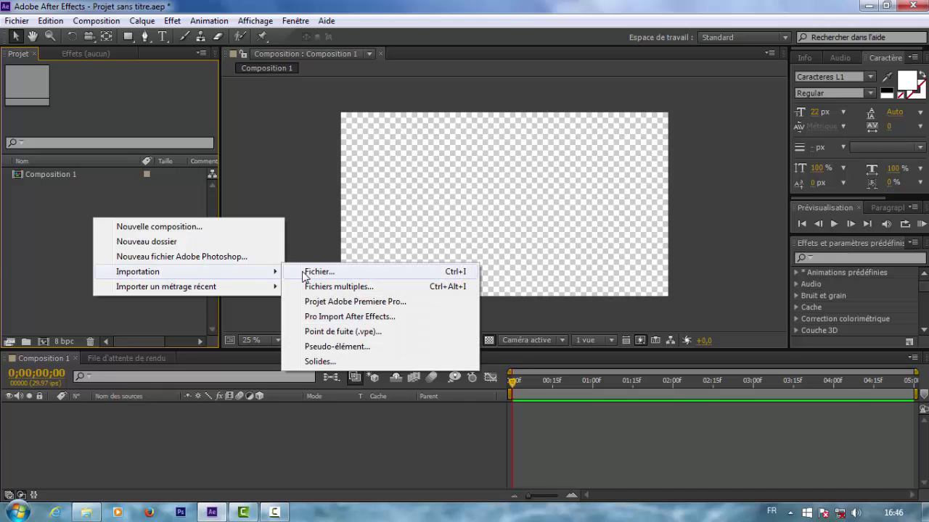
pyautogui.click(311, 286)
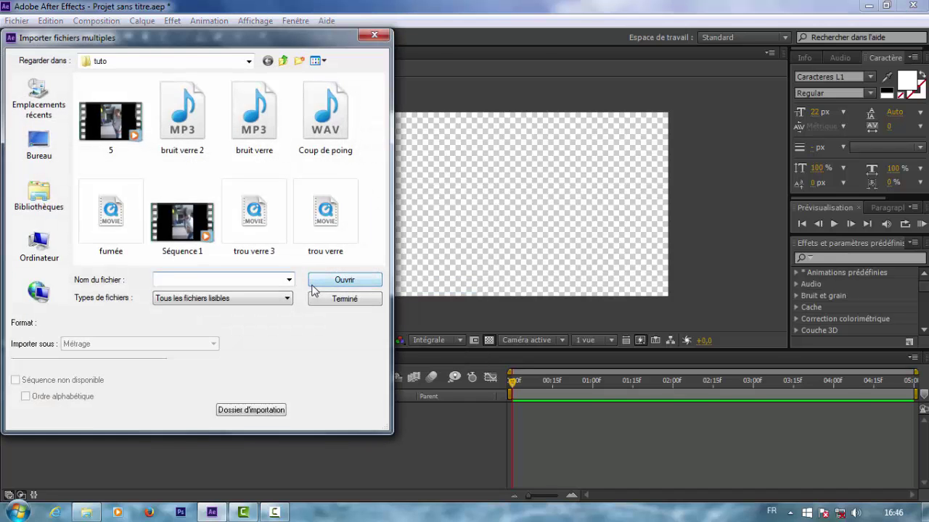
pyautogui.click(182, 141)
pyautogui.keyDown('ctrl'); pyautogui.click(250, 135); pyautogui.keyUp('ctrl')
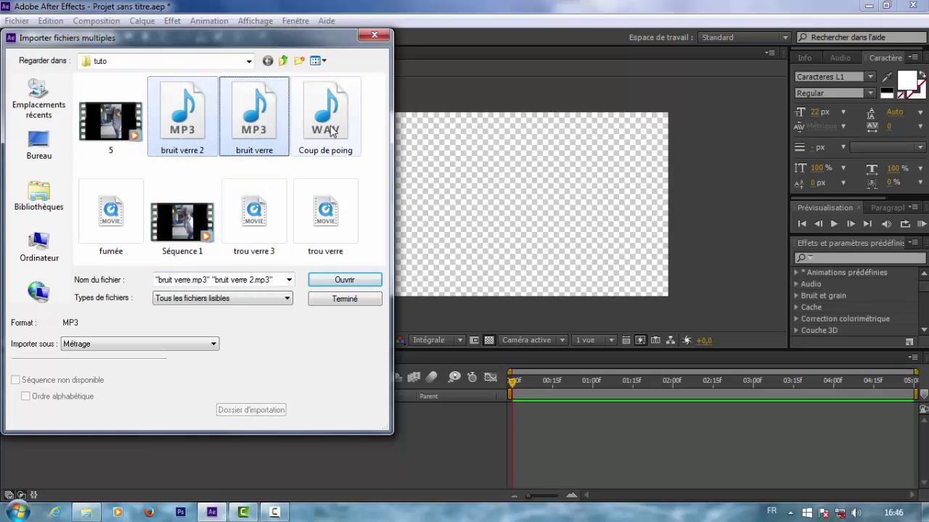
pyautogui.keyDown('ctrl'); pyautogui.click(330, 130); pyautogui.keyUp('ctrl')
pyautogui.keyDown('ctrl'); pyautogui.click(125, 225); pyautogui.keyUp('ctrl')
pyautogui.keyDown('ctrl'); pyautogui.click(184, 221); pyautogui.keyUp('ctrl')
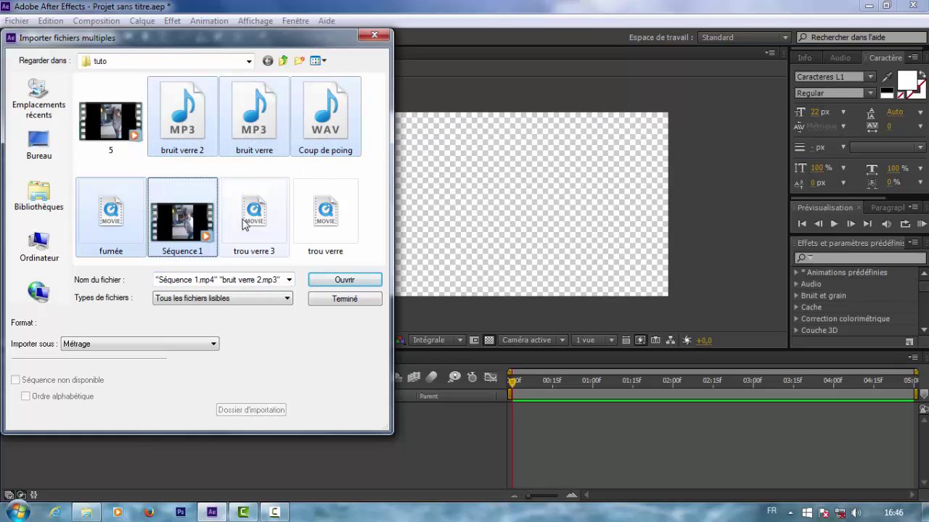
pyautogui.keyDown('ctrl'); pyautogui.click(245, 221); pyautogui.keyUp('ctrl')
pyautogui.keyDown('ctrl'); pyautogui.click(316, 218); pyautogui.keyUp('ctrl')
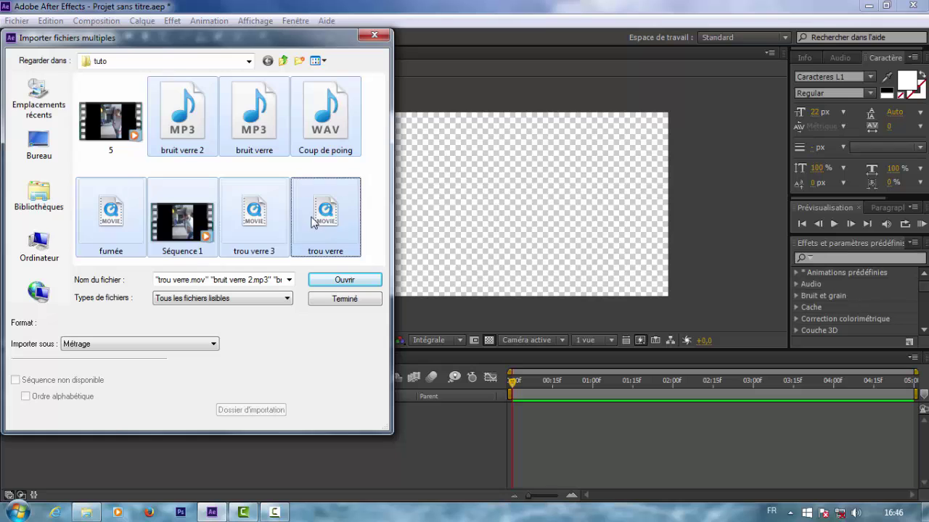
pyautogui.click(337, 281)
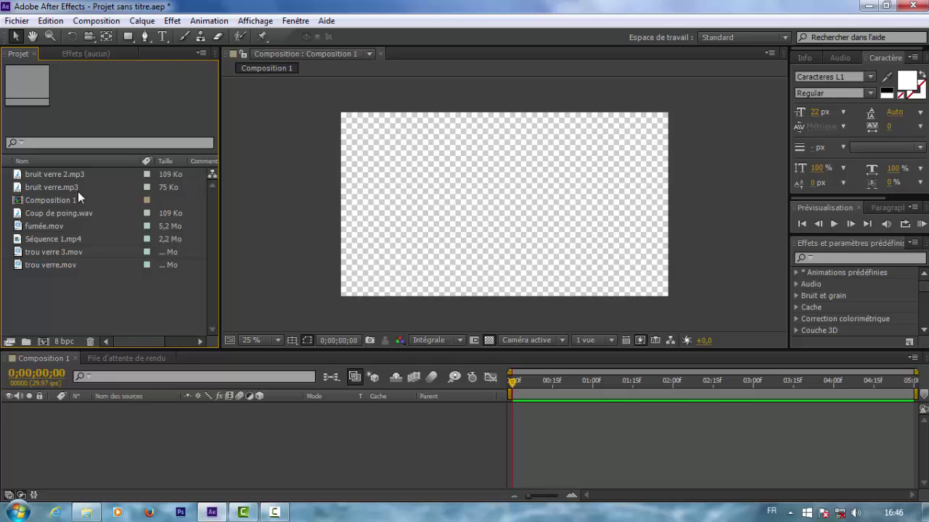
# Place Séquence 1.mp4 in the Composition 1 timeline and fit the frame in an enlarged composition viewer.
pyautogui.click(72, 240)
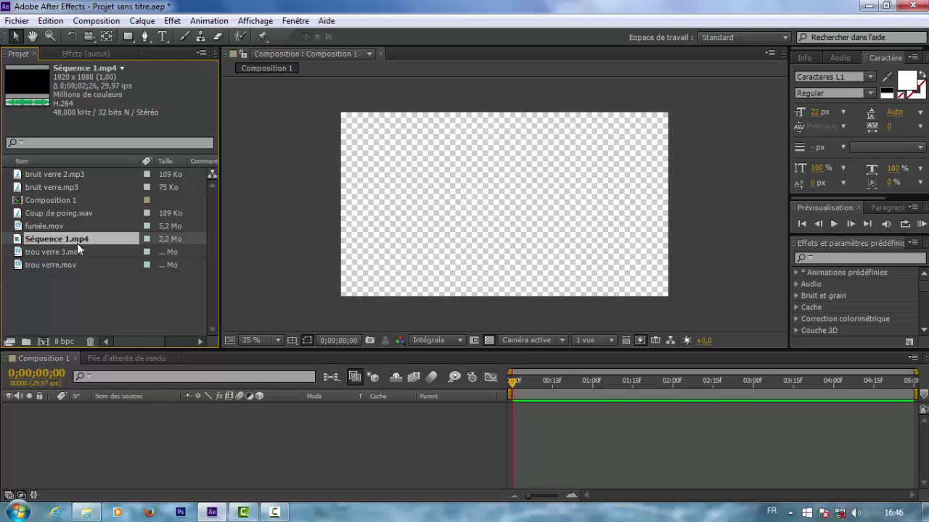
pyautogui.moveTo(52, 252); pyautogui.dragTo(85, 411)
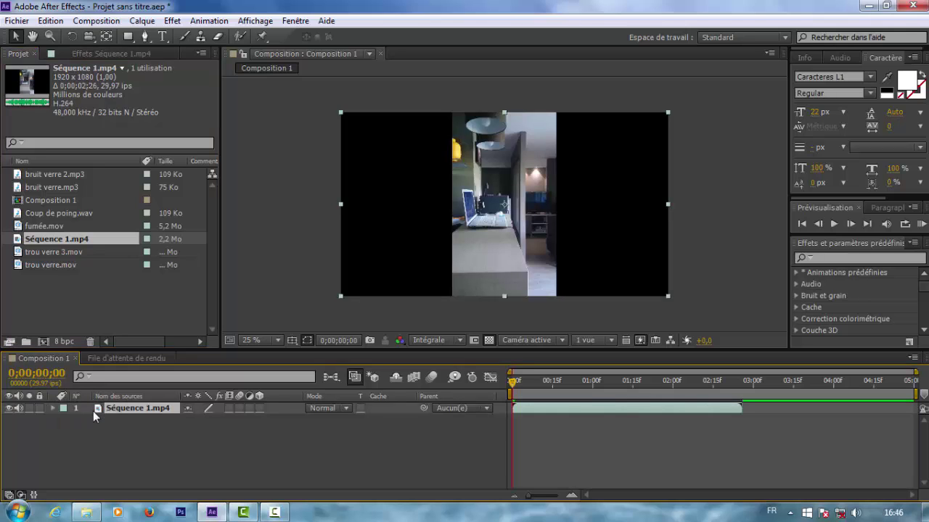
pyautogui.press('=')
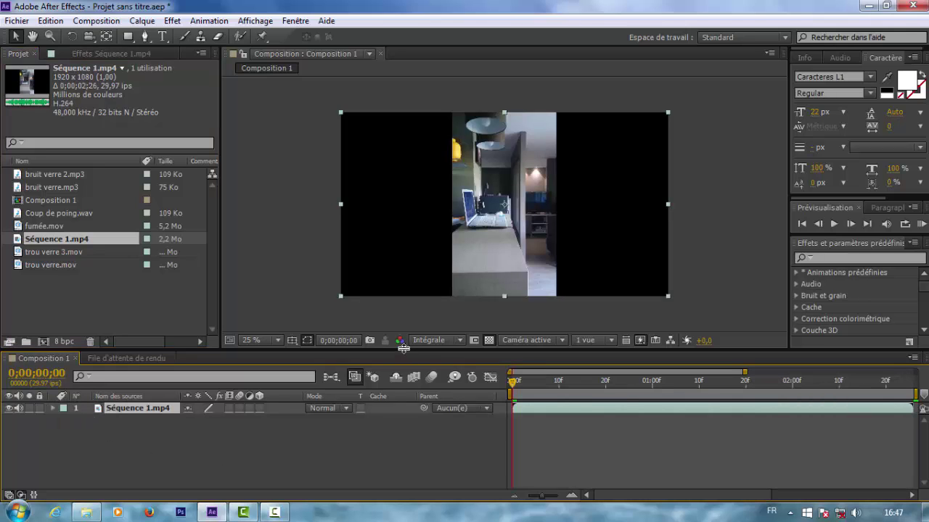
pyautogui.moveTo(402, 348); pyautogui.dragTo(396, 383)
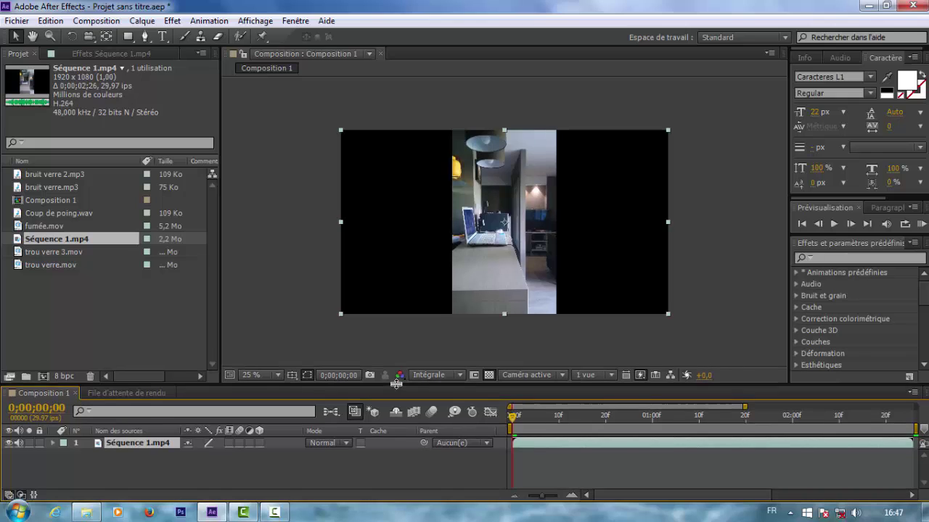
pyautogui.click(278, 374)
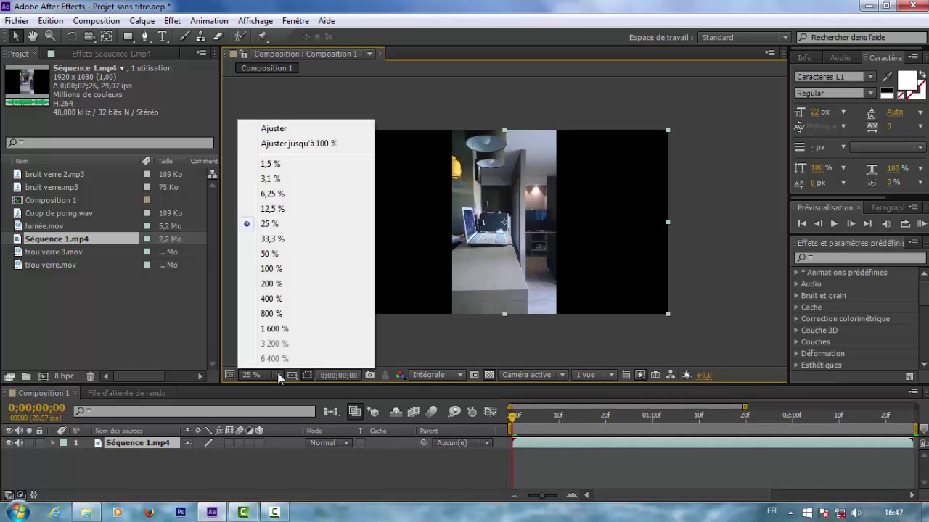
pyautogui.click(283, 130)
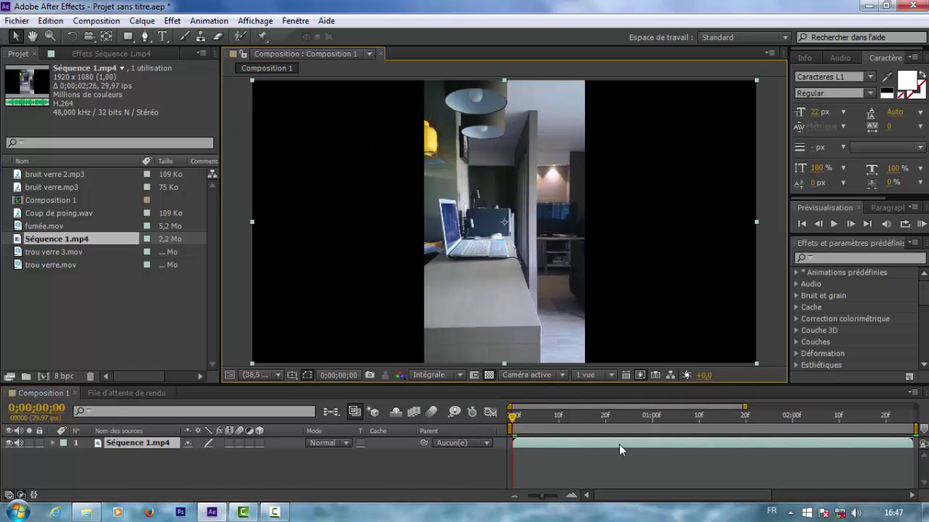
# Move the current time to 0;00;01;05, where the fist hits the laptop screen.
pyautogui.click(525, 418)
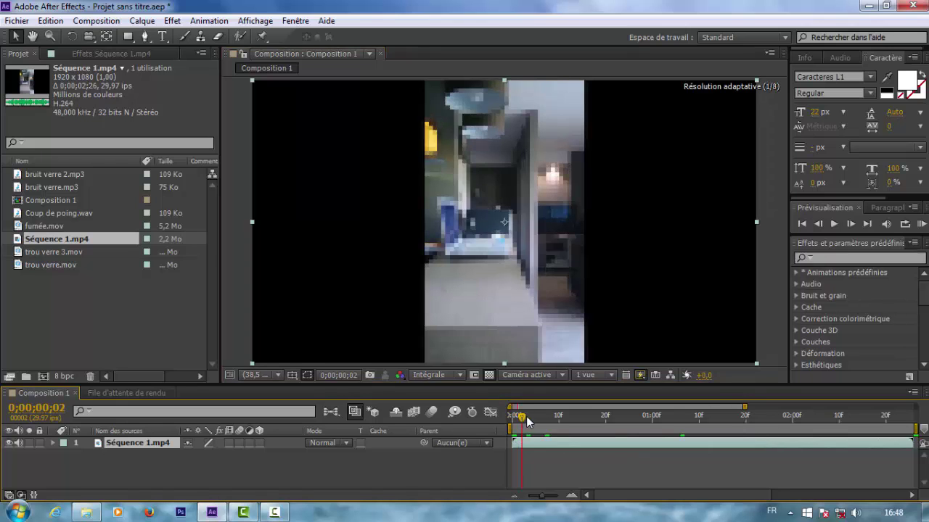
pyautogui.moveTo(526, 416); pyautogui.dragTo(669, 419)
pyautogui.press('/')
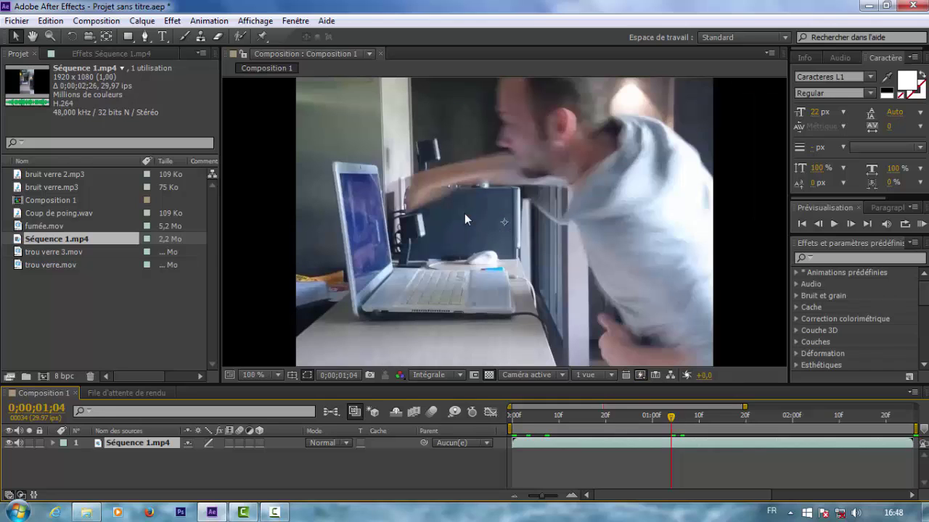
pyautogui.click(853, 225)
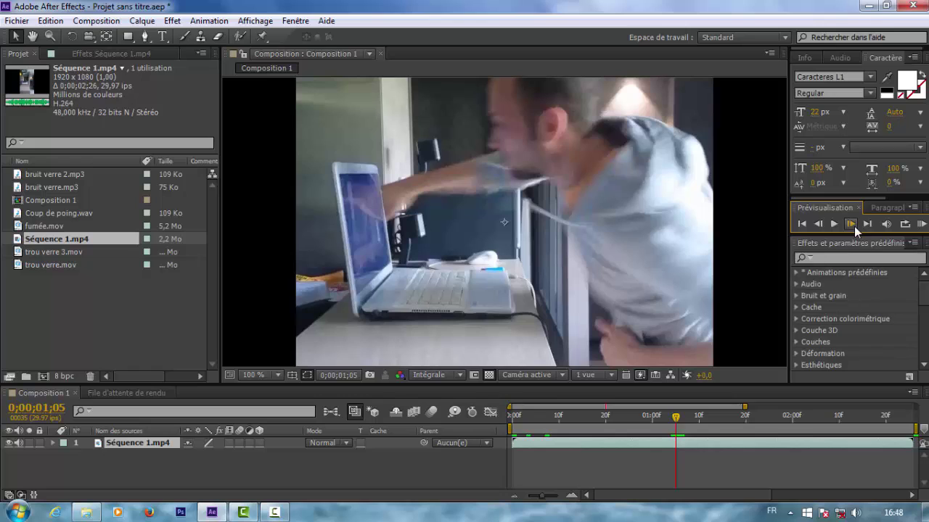
pyautogui.press(',')
pyautogui.press(',')
pyautogui.scroll(-2, 407, 218)
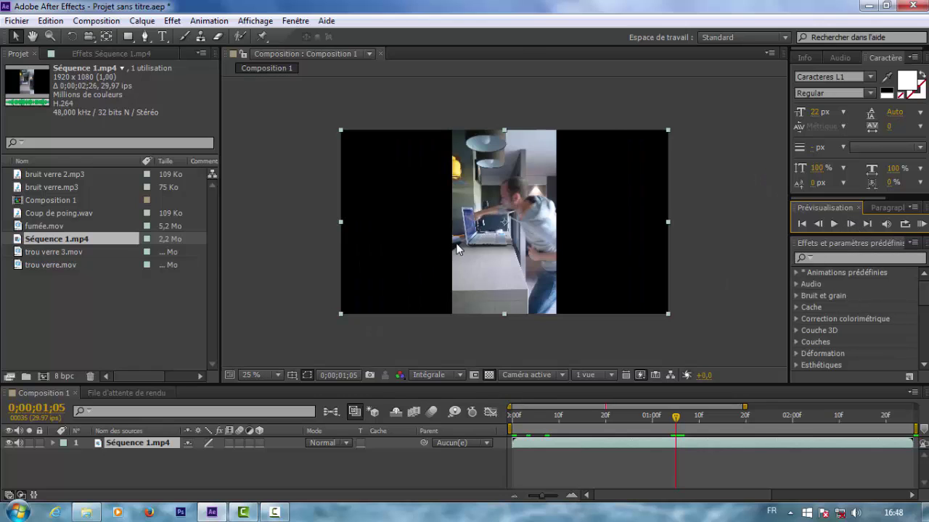
pyautogui.scroll(2, 455, 245)
# Add trou verre.mov to the timeline above Séquence 1.mp4 and move the glass impact onto the laptop screen.
pyautogui.click(87, 267)
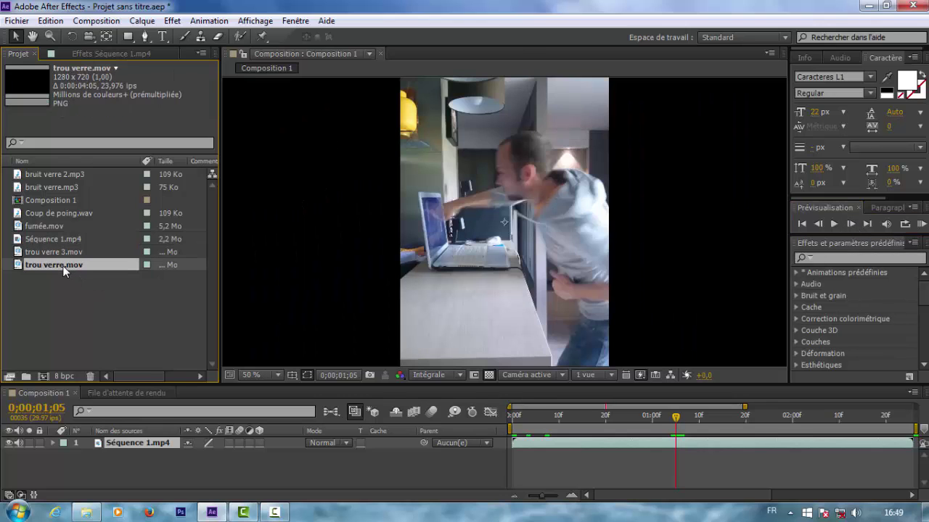
pyautogui.moveTo(60, 266); pyautogui.dragTo(82, 445)
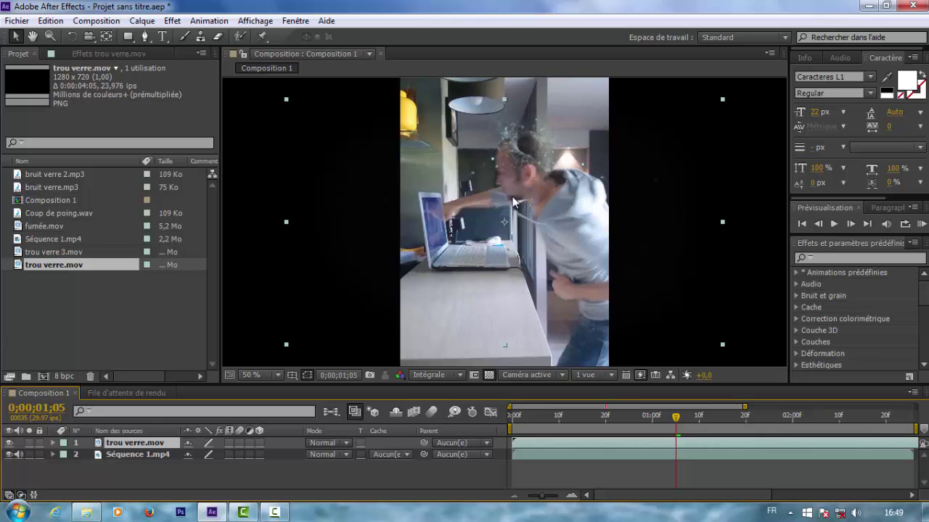
pyautogui.press('/')
pyautogui.moveTo(433, 225); pyautogui.dragTo(413, 215)
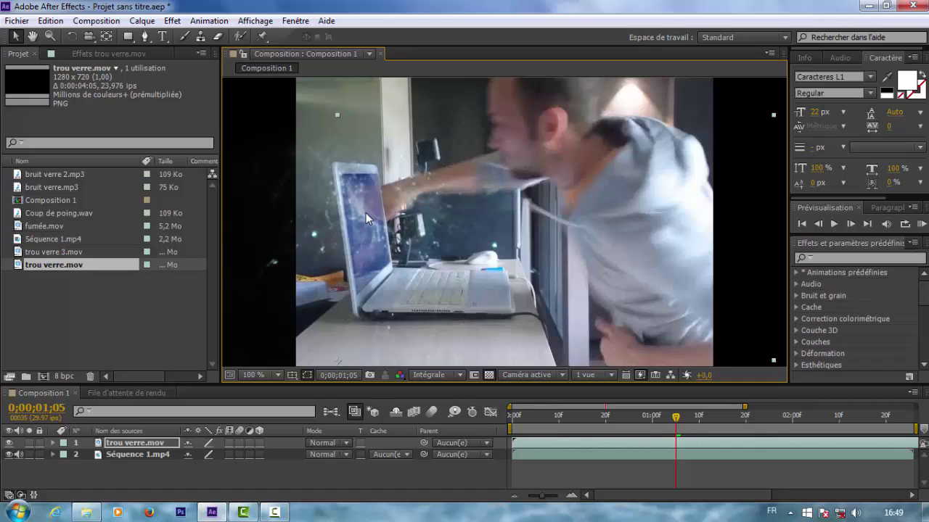
# Scale the trou verre.mov layer down to about half its size, keeping it centred on the same point.
pyautogui.press(',')
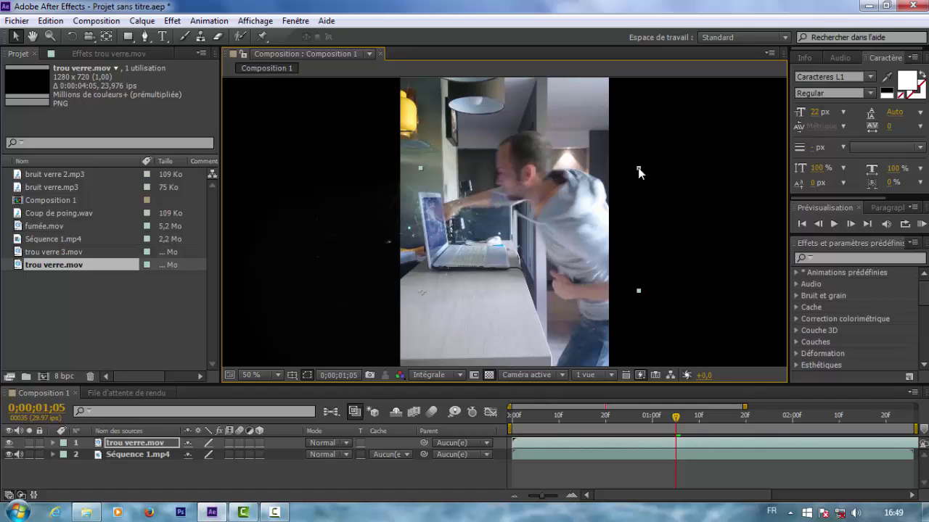
pyautogui.moveTo(610, 178); pyautogui.dragTo(528, 190)
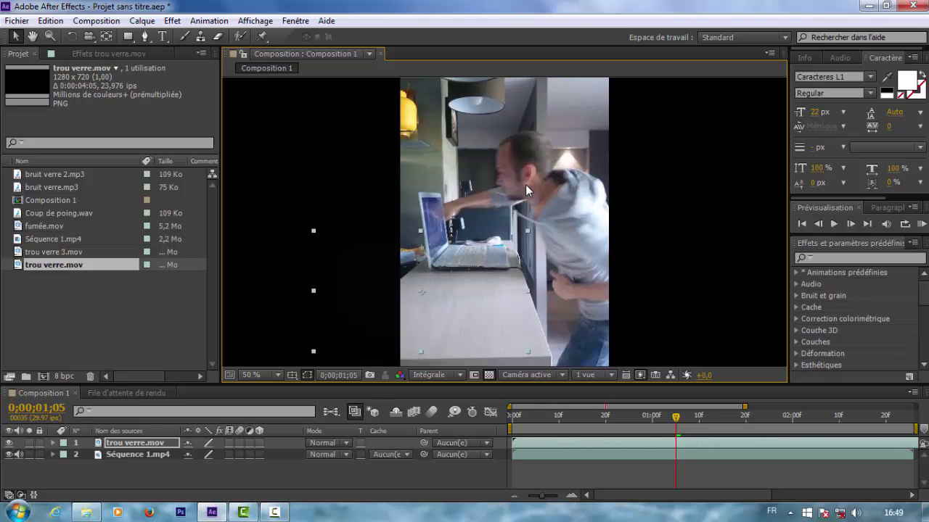
pyautogui.press('.')
# Shift the trou verre.mov layer in time so that it starts at 0;00;01;04, one frame before the impact.
pyautogui.moveTo(572, 443); pyautogui.dragTo(698, 441)
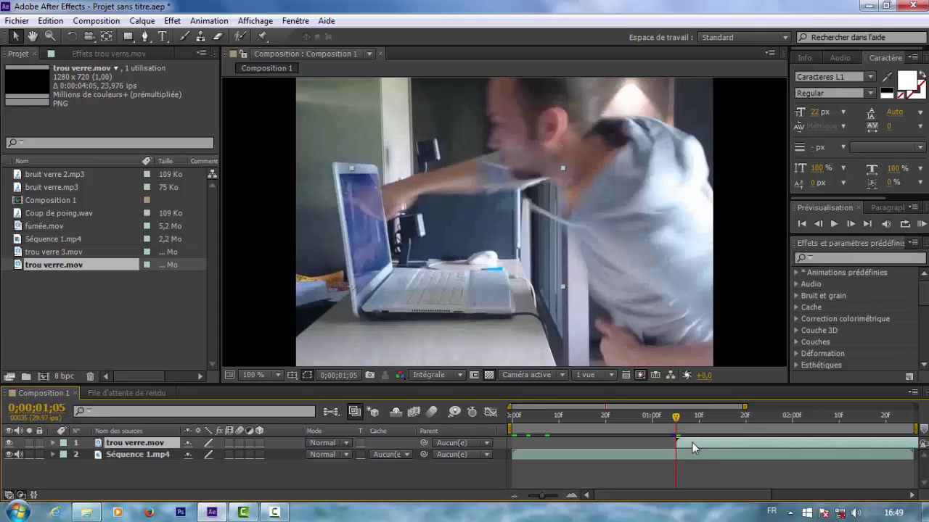
pyautogui.click(691, 444)
pyautogui.press('pagedown')
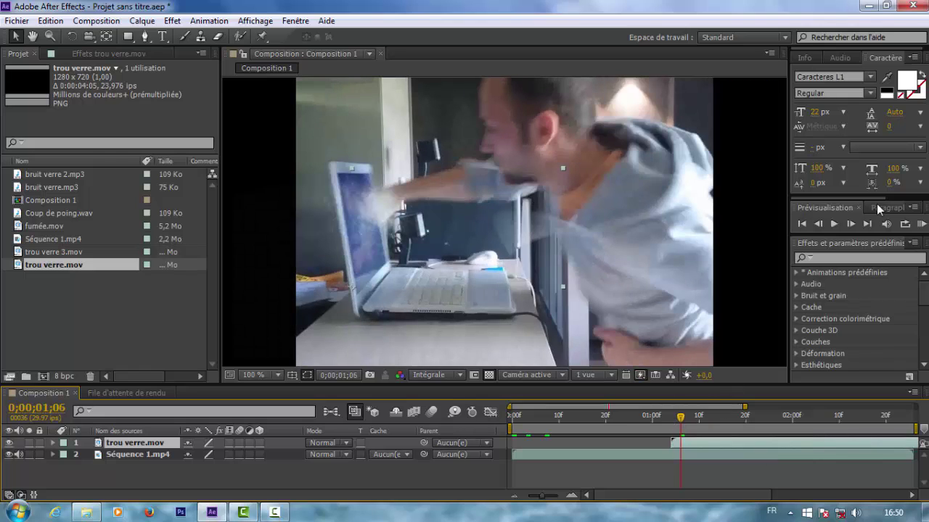
# At 0;00;01;10, rotate the trou verre.mov layer slightly counterclockwise to match the tilt of the laptop screen.
pyautogui.click(851, 224)
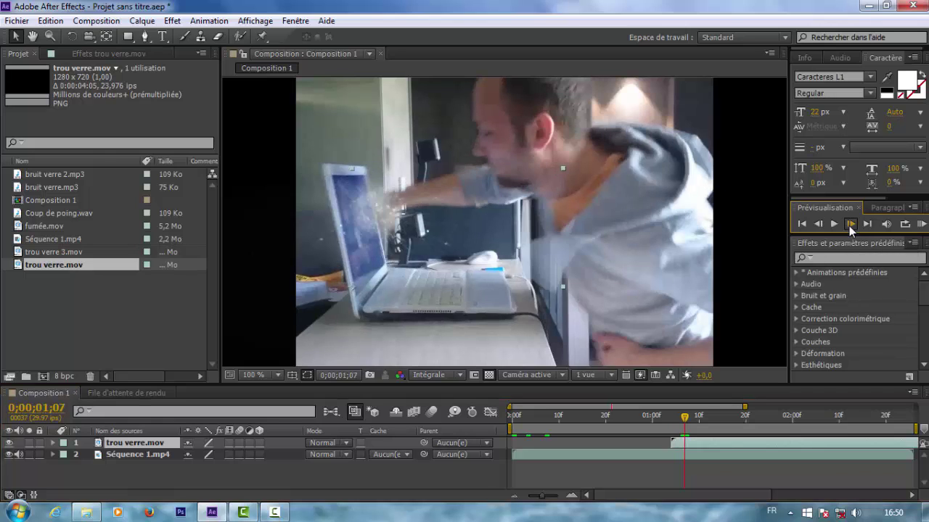
pyautogui.click(851, 224)
pyautogui.doubleClick(851, 224)
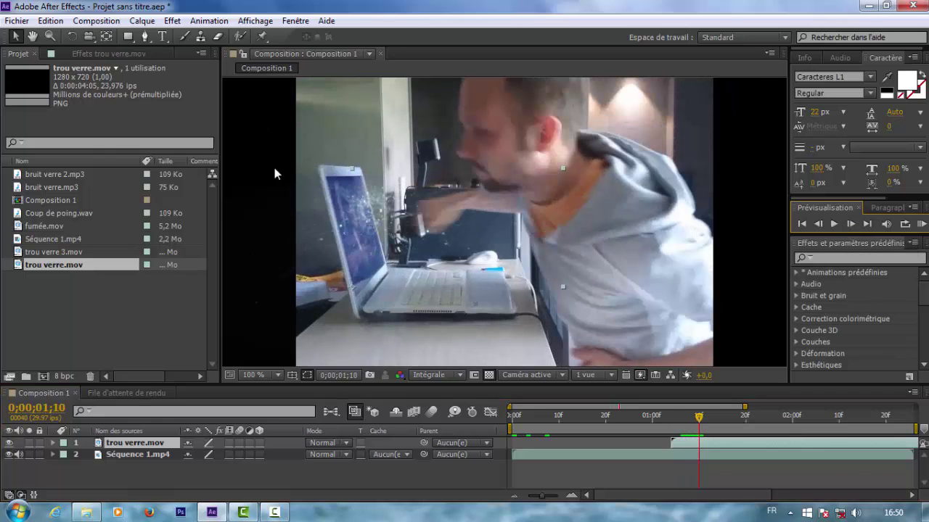
pyautogui.click(72, 37)
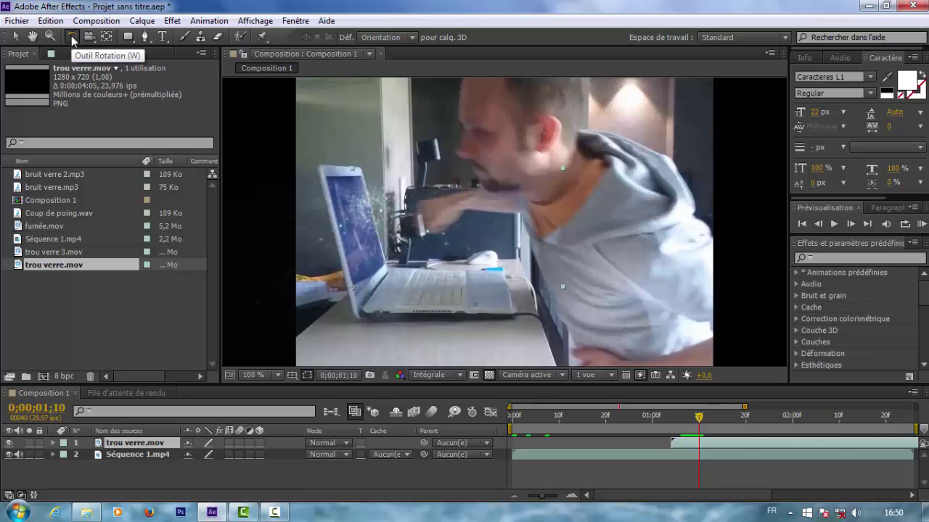
pyautogui.moveTo(565, 169); pyautogui.dragTo(544, 137)
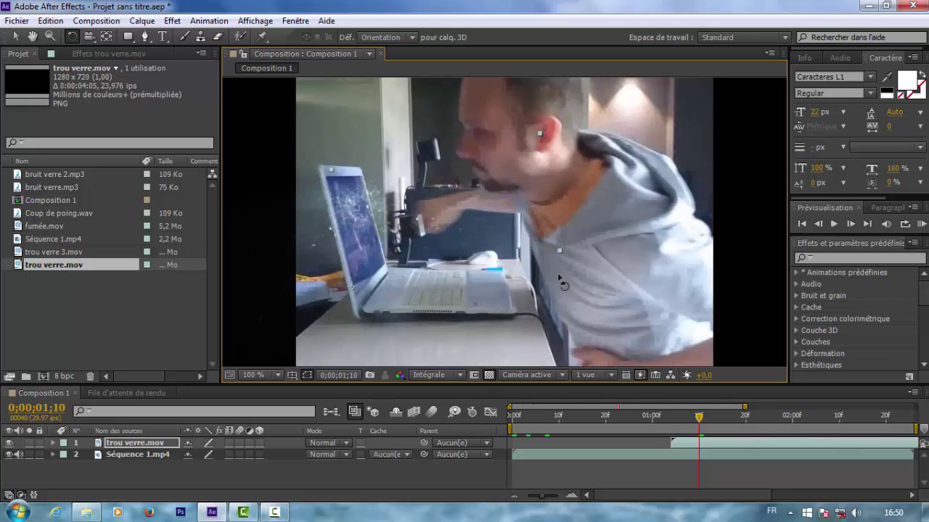
# Rotate the trou verre.mov layer to about -14° and fit it at about 30% scale with the impact centred on the laptop screen.
pyautogui.moveTo(570, 262); pyautogui.dragTo(557, 239)
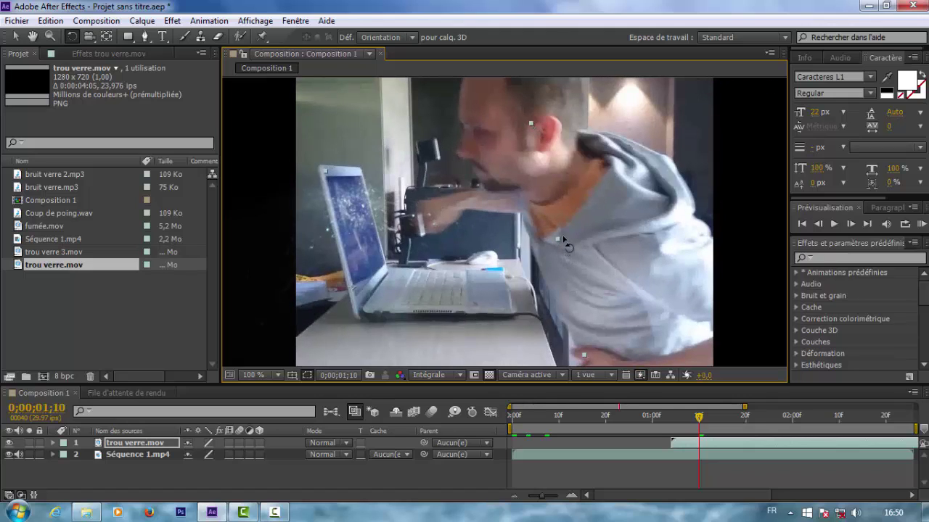
pyautogui.press('v')
pyautogui.scroll(-2, 416, 285)
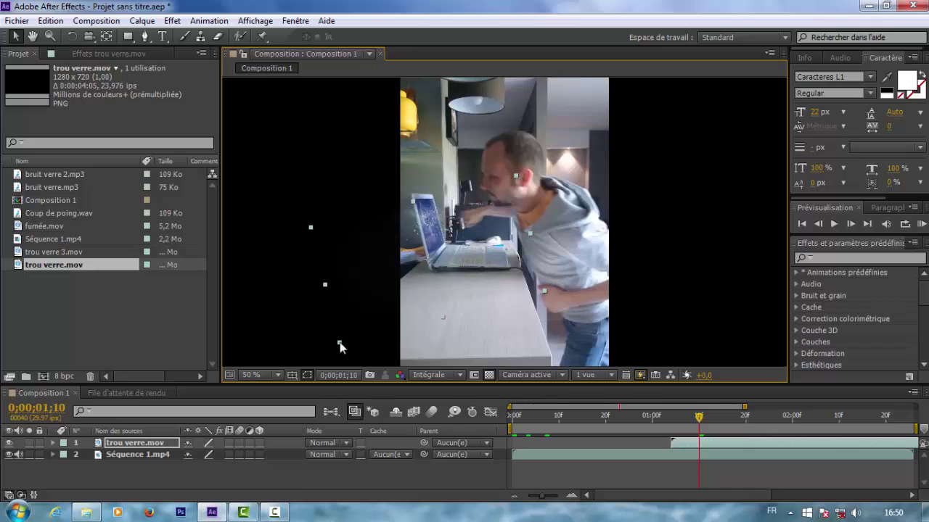
pyautogui.press('.')
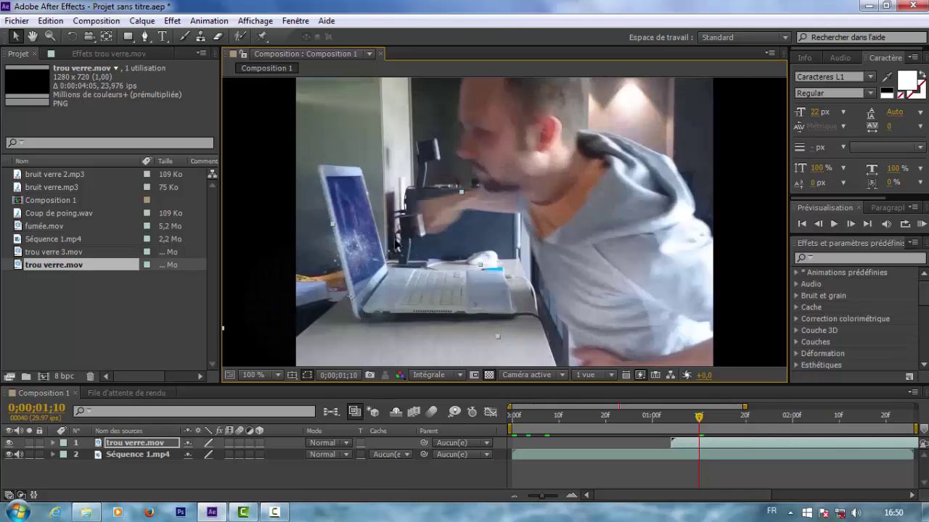
pyautogui.moveTo(387, 262); pyautogui.dragTo(367, 230)
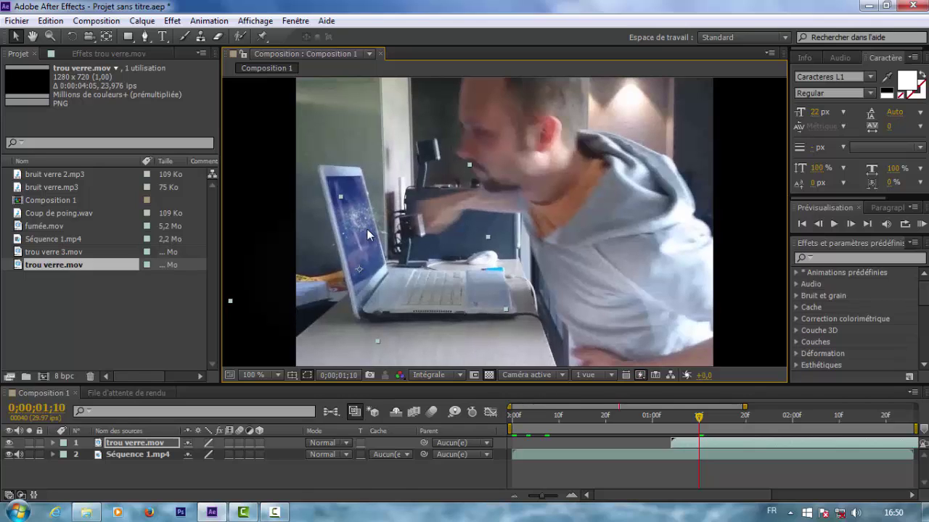
# Step back through the impact frames and set a first Position keyframe on the trou verre.mov layer at 0;00;01;08.
pyautogui.click(818, 224)
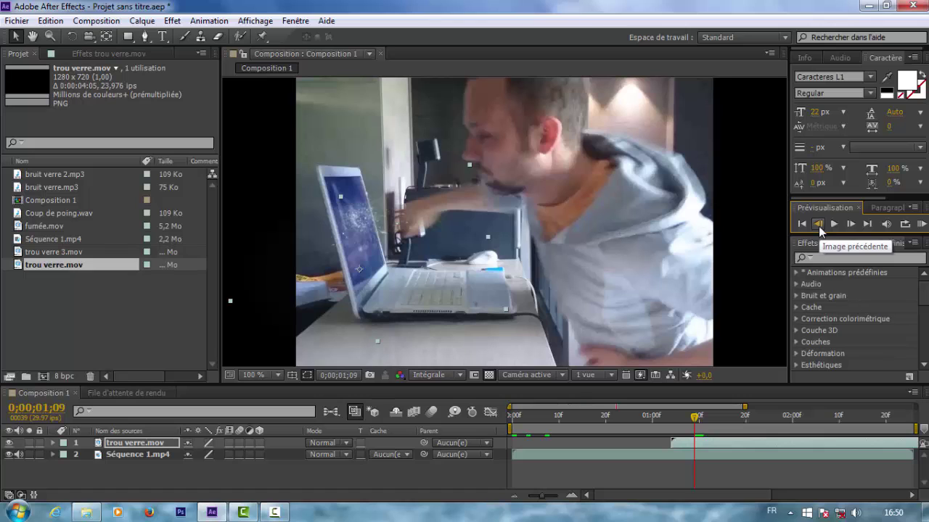
pyautogui.click(819, 225)
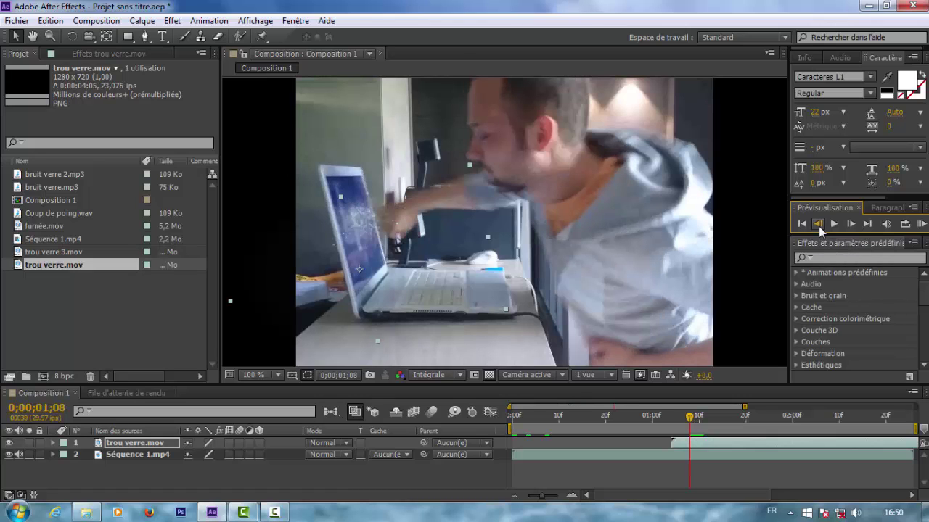
pyautogui.click(819, 226)
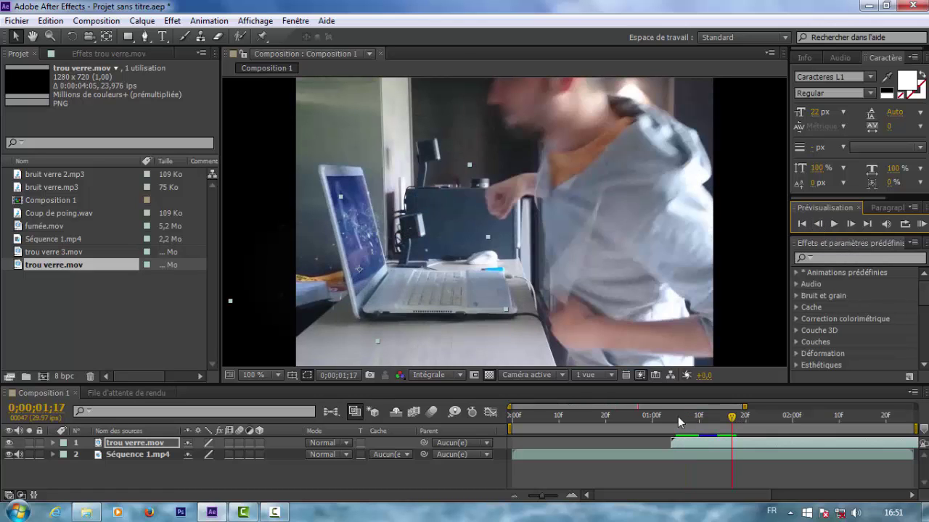
pyautogui.moveTo(677, 418); pyautogui.dragTo(690, 455)
pyautogui.click(64, 455)
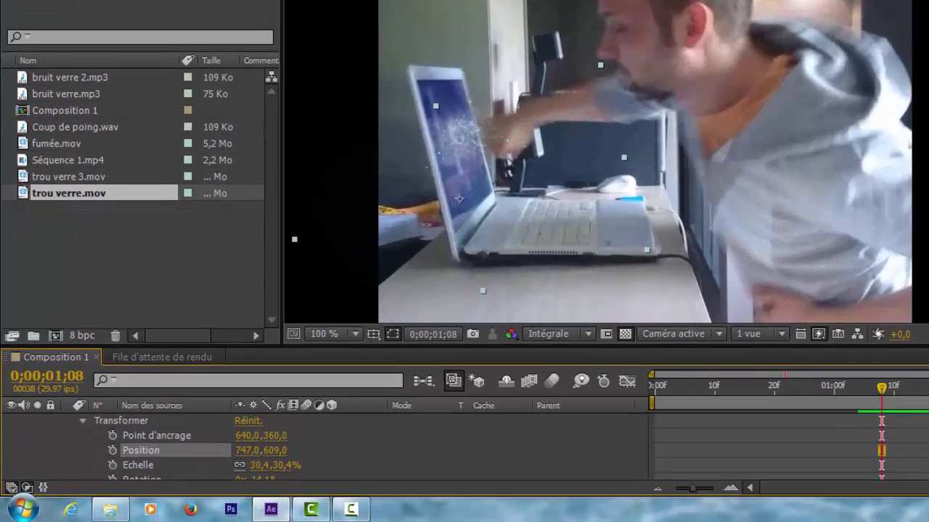
pyautogui.click(88, 466)
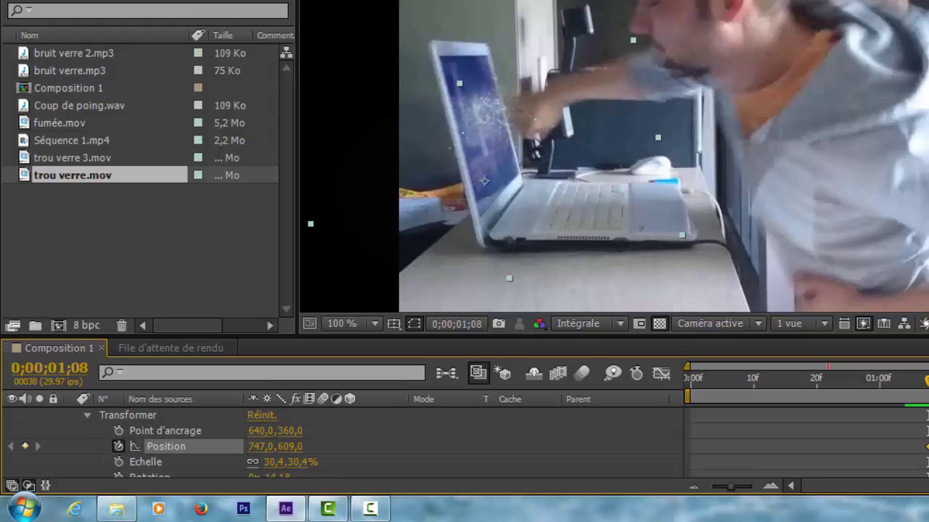
# Keyframe the trou verre.mov layer's position frame by frame from 0;00;01;09 to 0;00;01;22 so the impact follows the moving laptop screen.
pyautogui.press('pagedown')
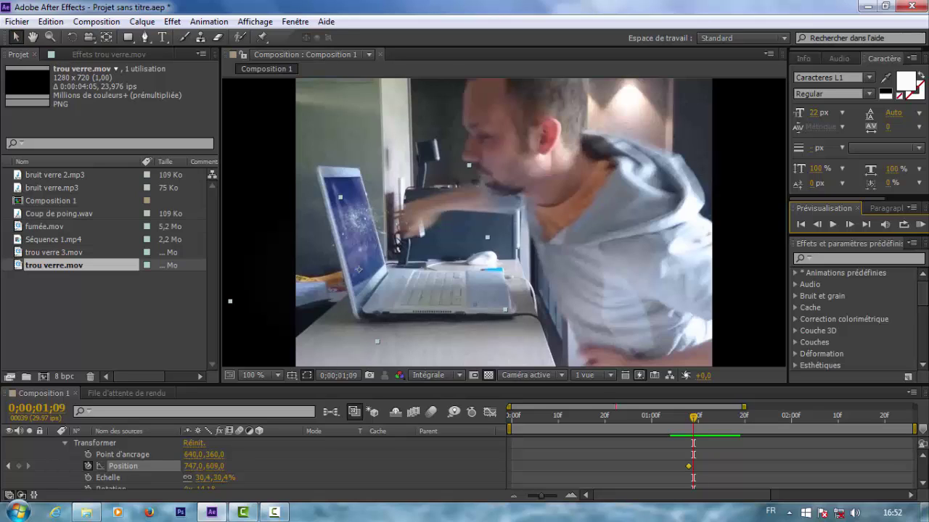
pyautogui.press('Left')
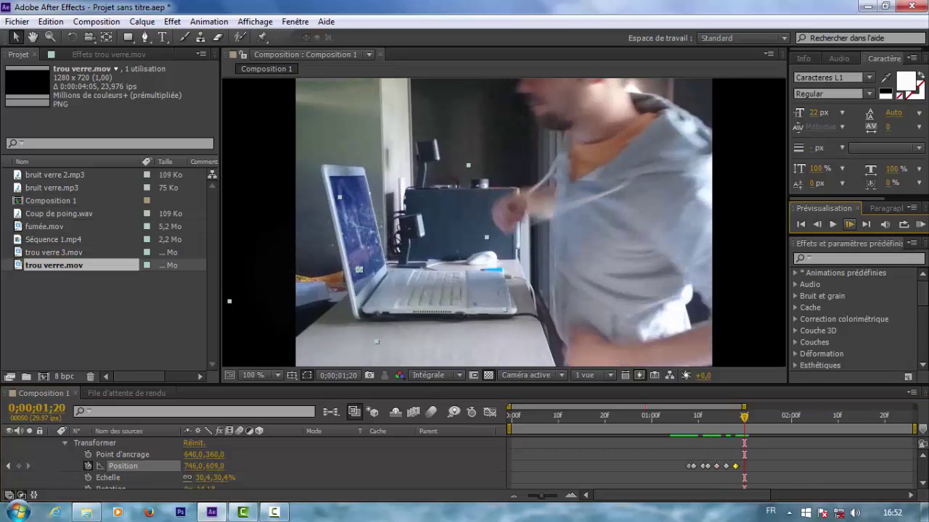
pyautogui.click(849, 225)
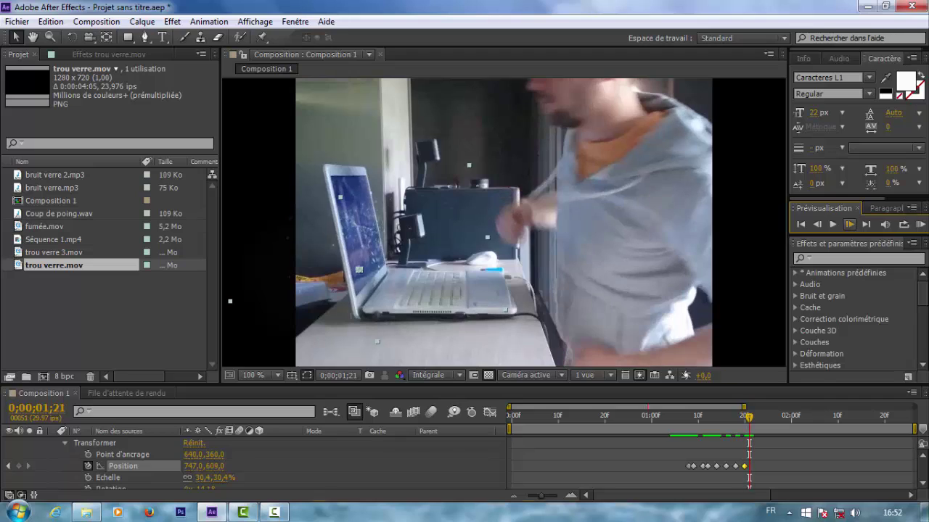
pyautogui.click(848, 225)
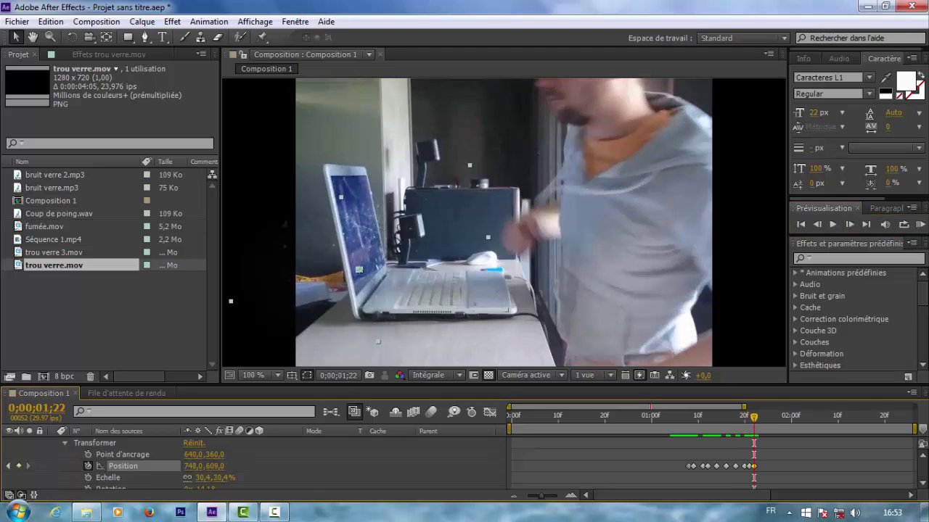
# Preview the tracked glass impact, go back to 0;00;01;08 and collapse the trou verre.mov layer's properties.
pyautogui.click(832, 224)
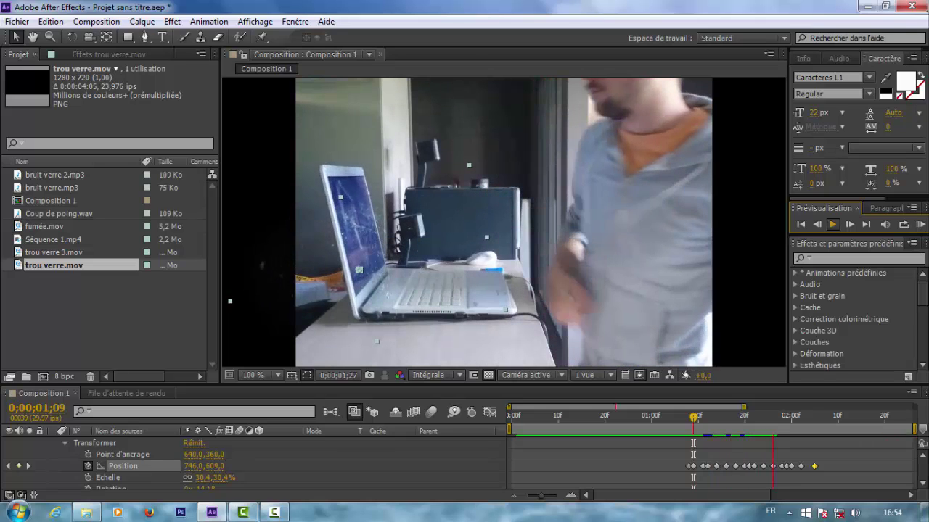
pyautogui.press('space')
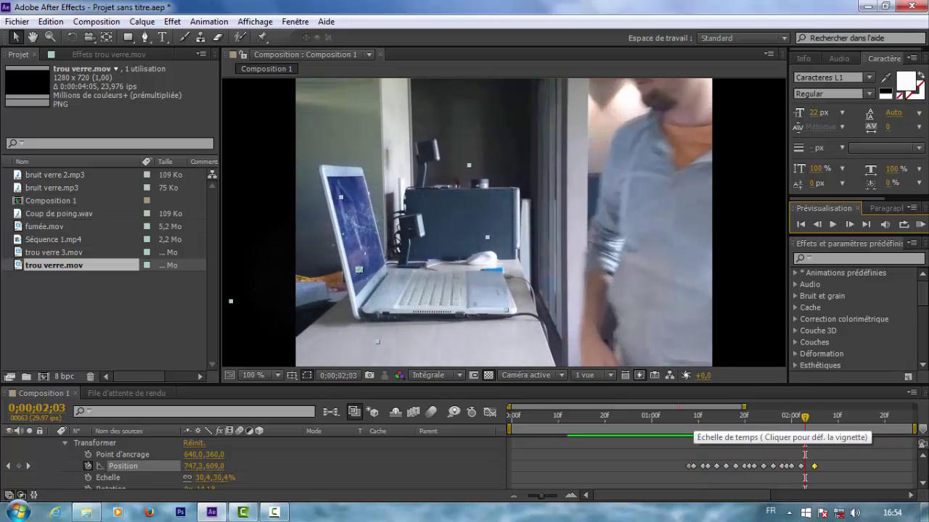
pyautogui.click(693, 416)
pyautogui.press('pageup')
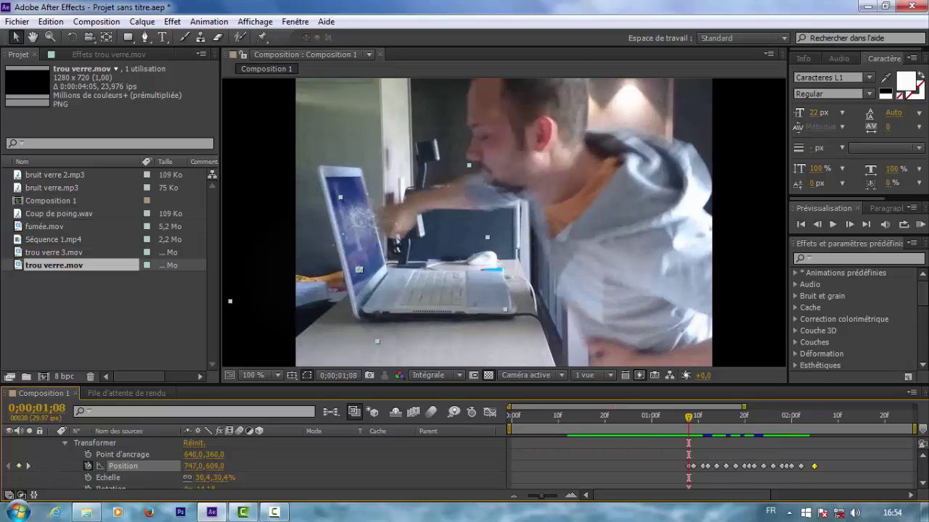
pyautogui.scroll(1, 254, 464)
pyautogui.click(53, 443)
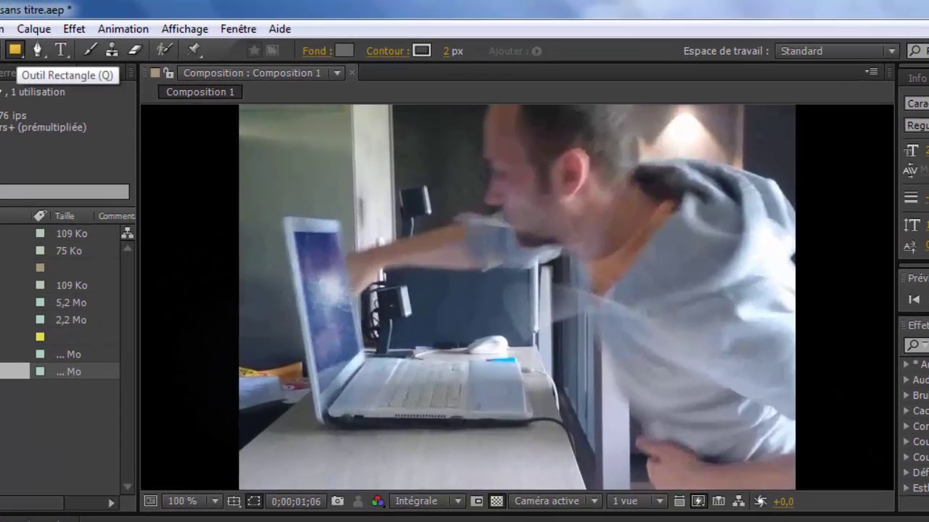
# Set up the Ellipse tool with a black fill and a 0 px stroke.
pyautogui.click(14, 49)
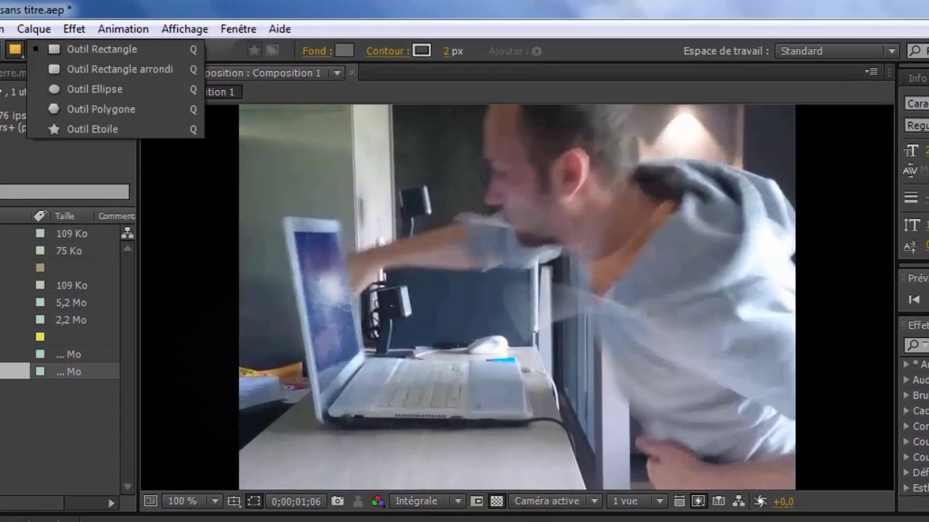
pyautogui.click(94, 88)
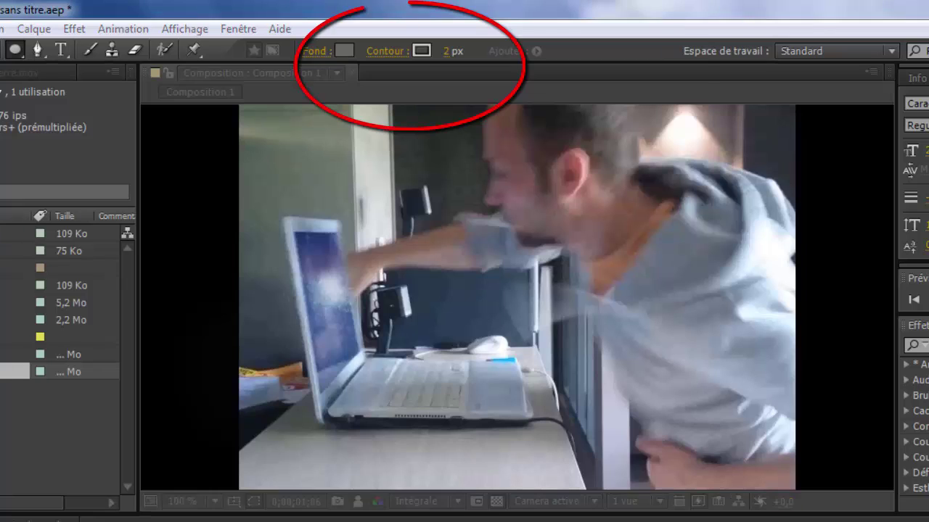
pyautogui.click(344, 50)
pyautogui.moveTo(133, 521); pyautogui.dragTo(16, 521)
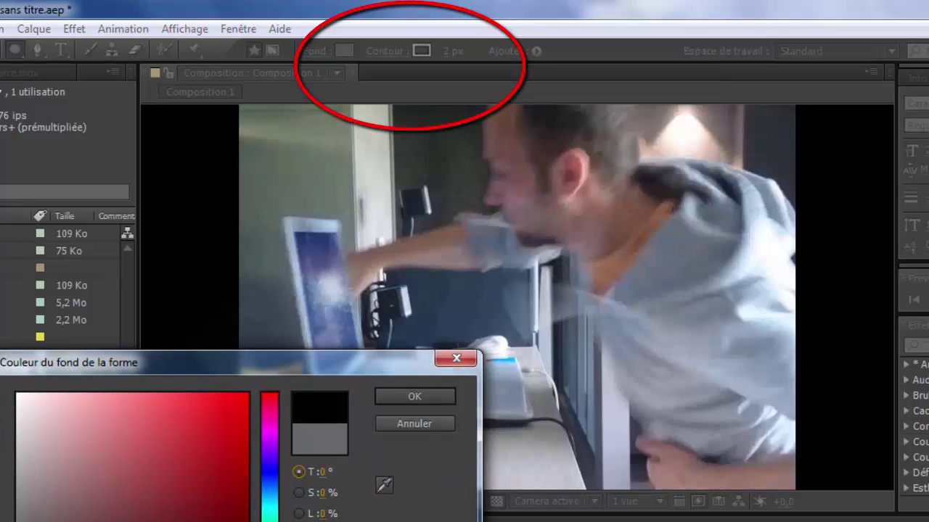
pyautogui.press('Return')
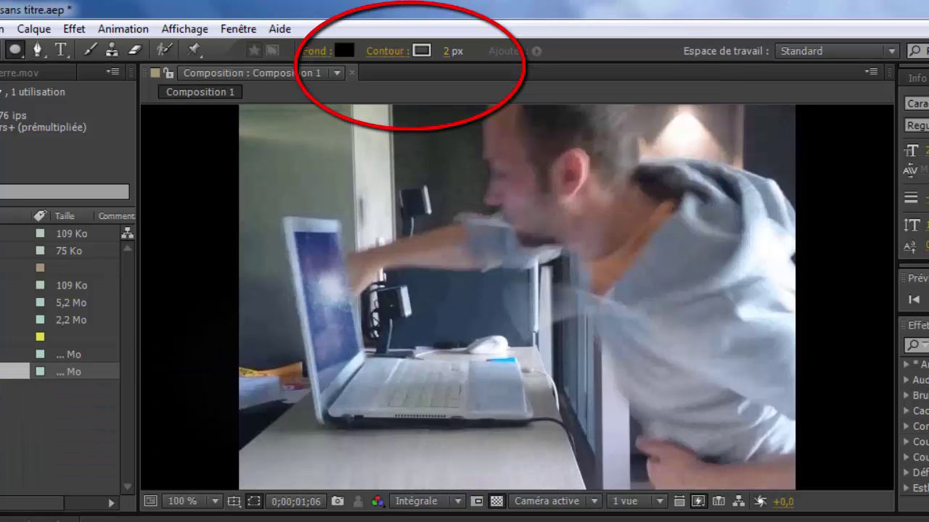
pyautogui.moveTo(447, 52); pyautogui.dragTo(439, 52)
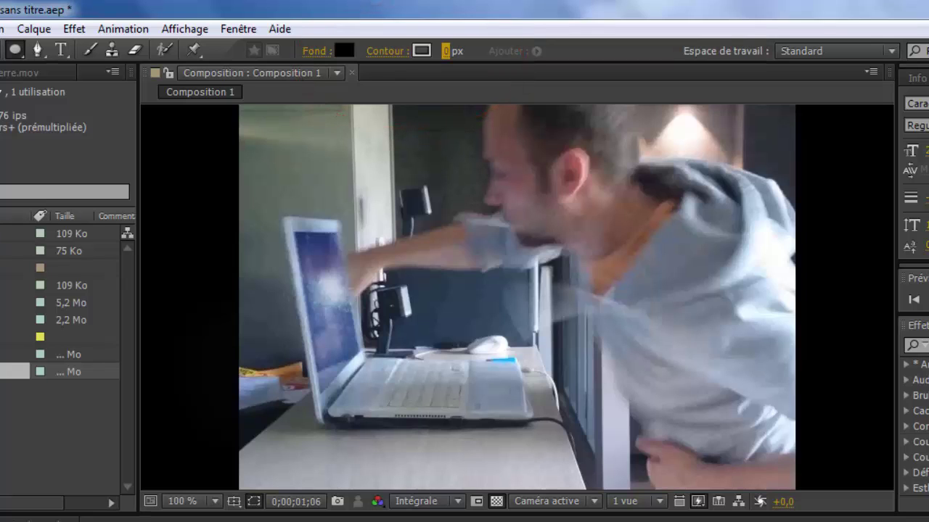
# Draw a small black ellipse over the glass impact and trim its shape layer to start at 0;00;01;06.
pyautogui.moveTo(318, 278); pyautogui.dragTo(356, 310)
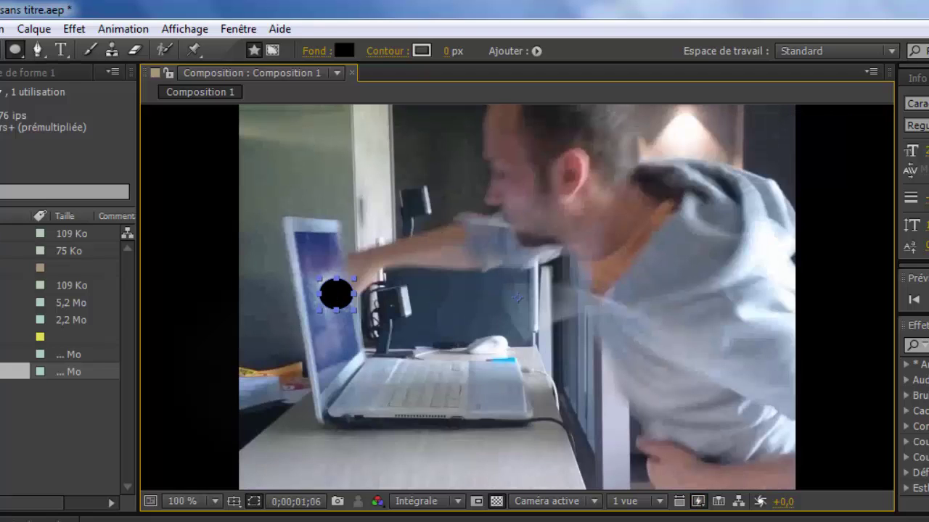
pyautogui.press('v')
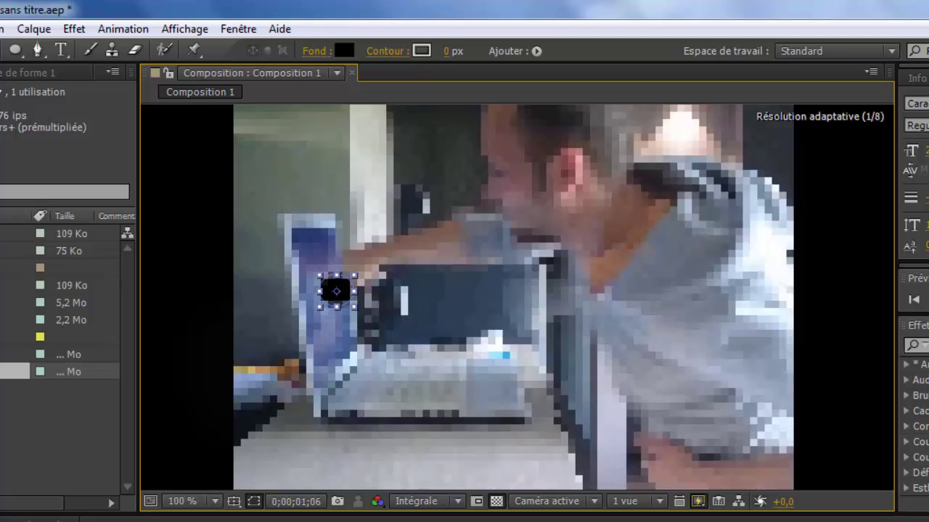
pyautogui.press('Left')
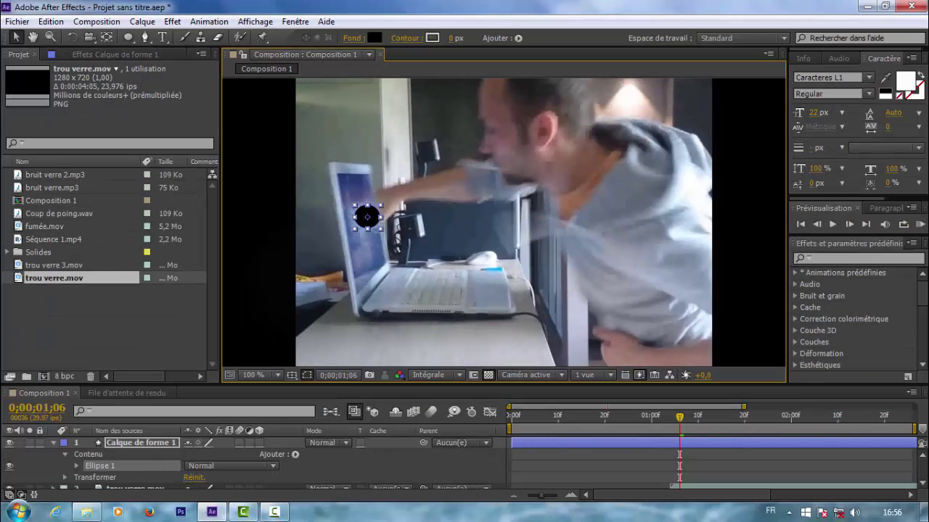
pyautogui.moveTo(512, 442); pyautogui.dragTo(679, 443)
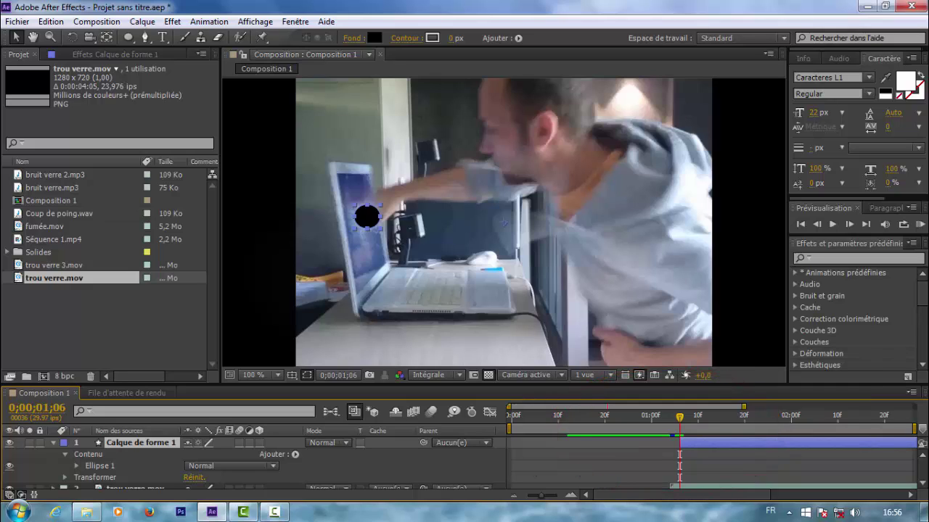
# Apply the Flou accéléré effect to the ellipse shape layer with an intensity of 18,0.
pyautogui.click(818, 258)
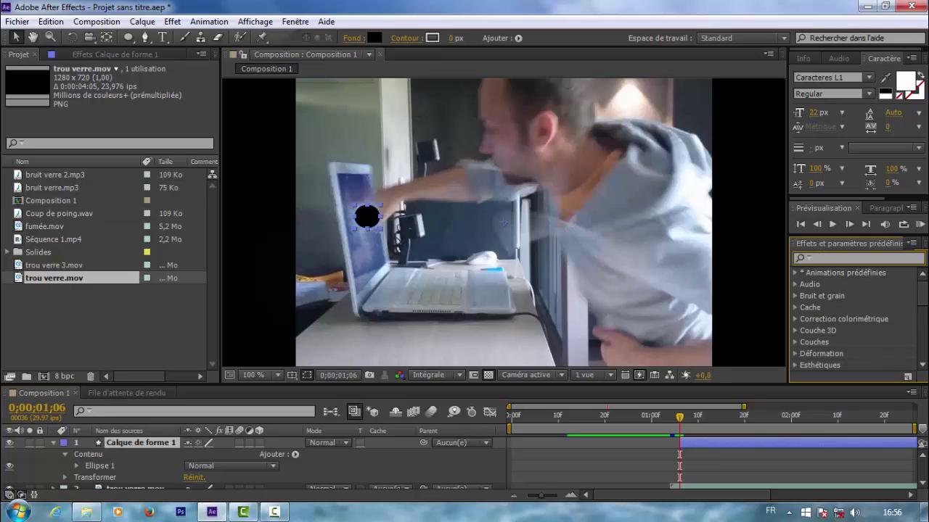
pyautogui.write('flou')
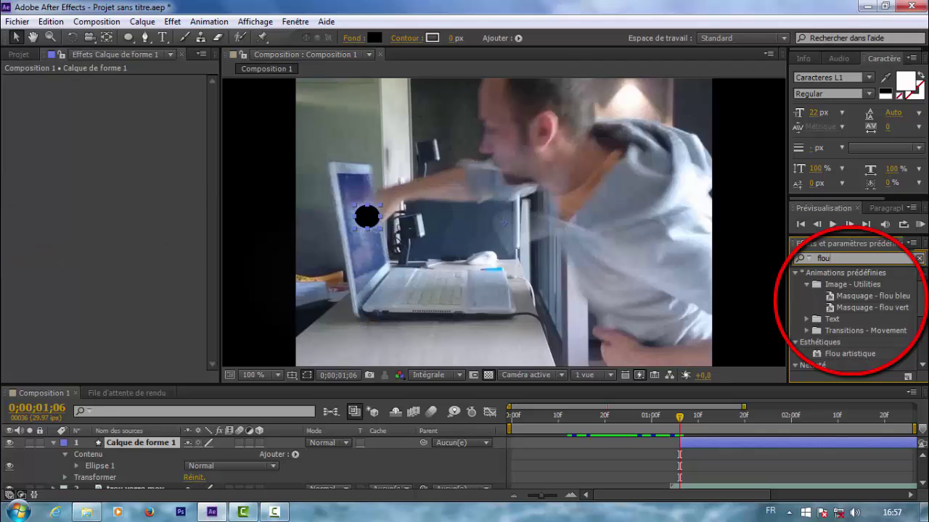
pyautogui.scroll(-2, 853, 319)
pyautogui.doubleClick(847, 346)
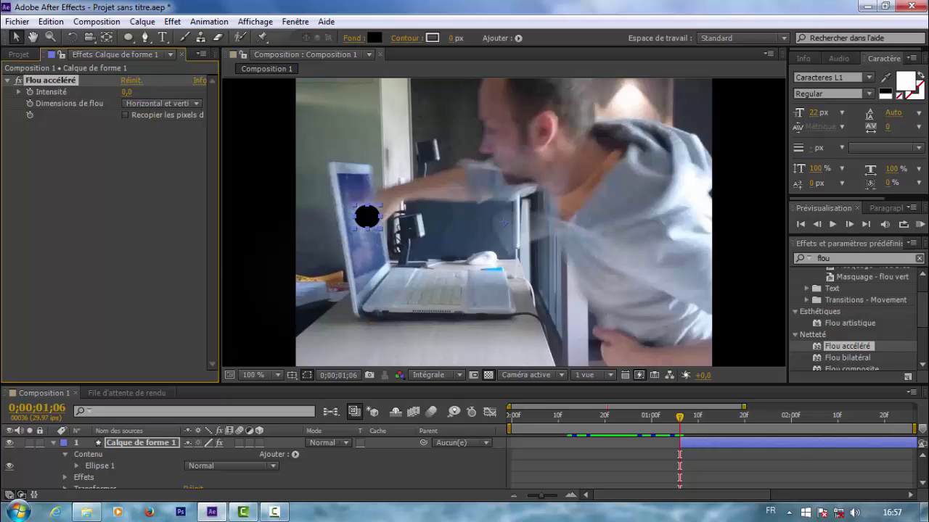
pyautogui.moveTo(126, 92)
pyautogui.mouseDown()
pyautogui.moveTo(144, 92)
pyautogui.moveTo(128, 92)
pyautogui.mouseUp()
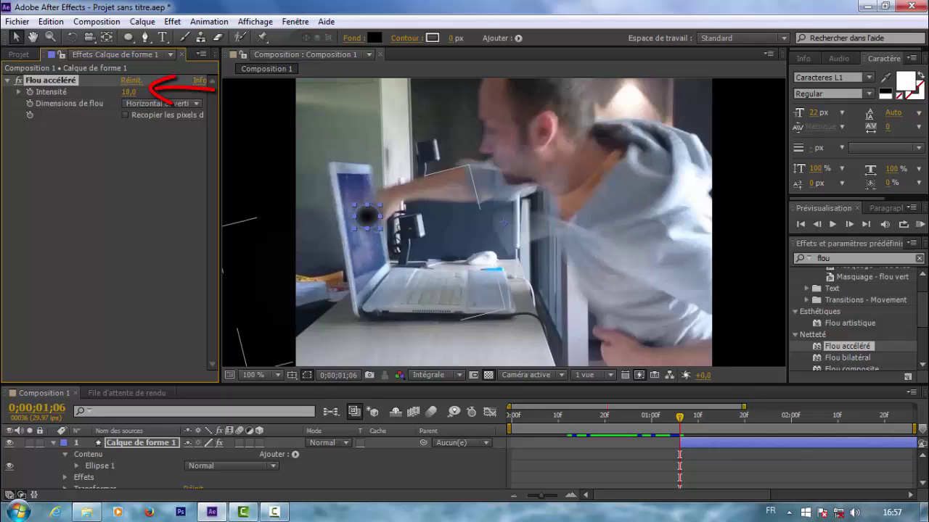
# Collapse the ellipse shape layer and move it below trou verre.mov in the layer stack.
pyautogui.scroll(-1, 503, 223)
pyautogui.scroll(-1, 504, 223)
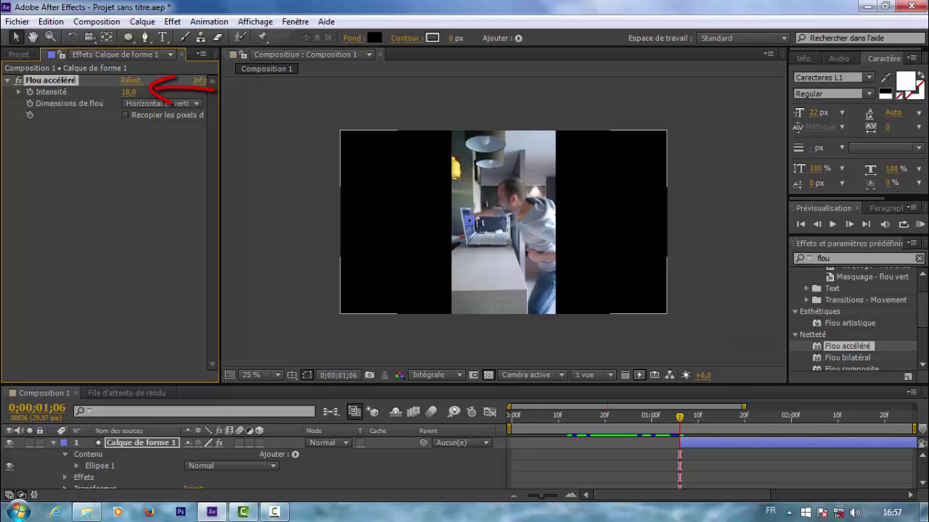
pyautogui.scroll(5, 503, 222)
pyautogui.scroll(-1, 503, 223)
pyautogui.click(53, 443)
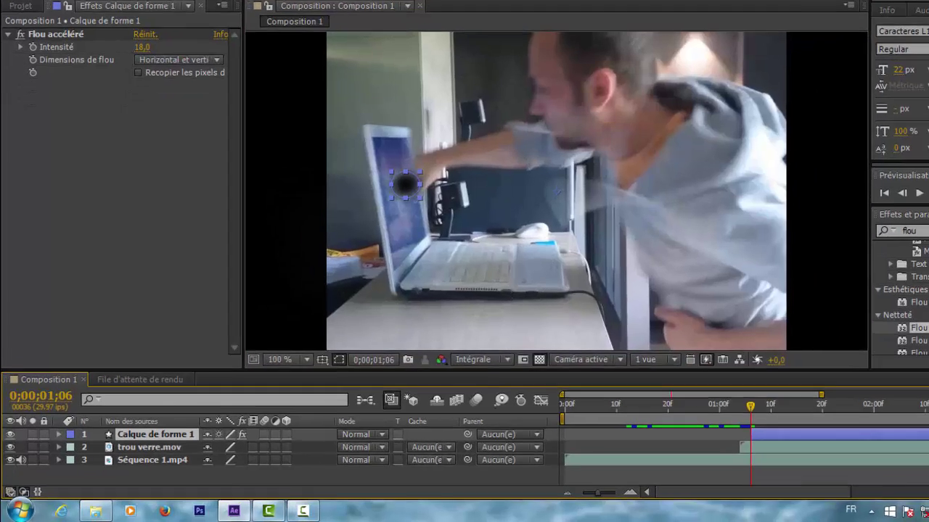
pyautogui.moveTo(210, 417); pyautogui.dragTo(210, 397)
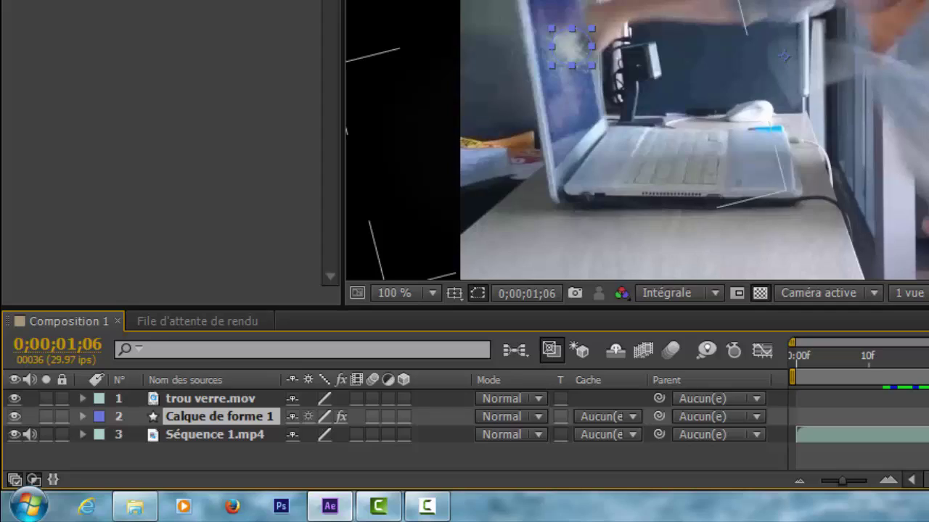
# Start keyframing the Position of the ellipse layer Calque de forme 1 at 0;00;01;07, keeping 960,0,540,0.
pyautogui.scroll(-3, 624, 138)
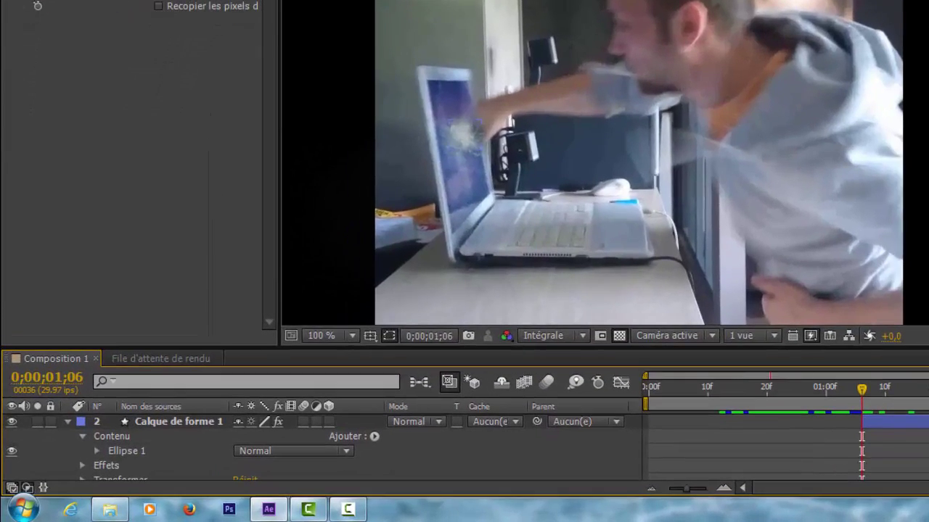
pyautogui.scroll(-1, 181, 461)
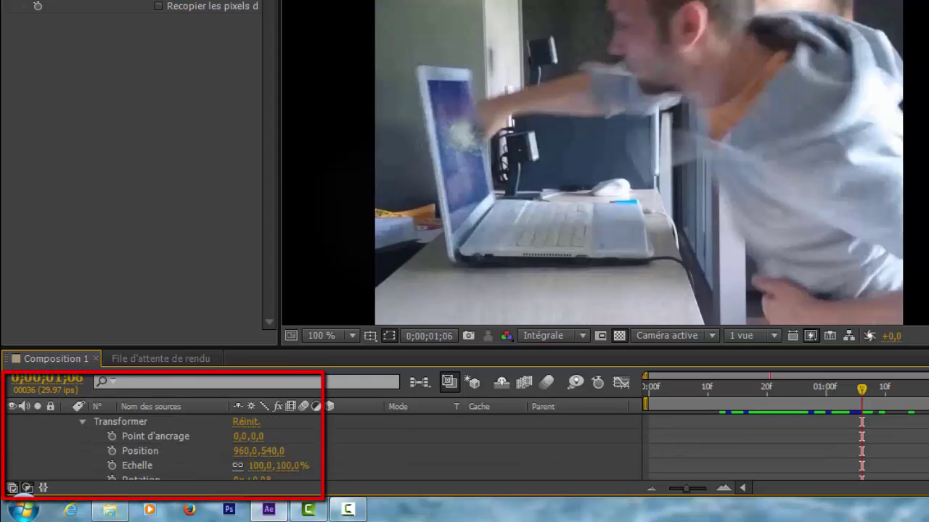
pyautogui.press('pagedown')
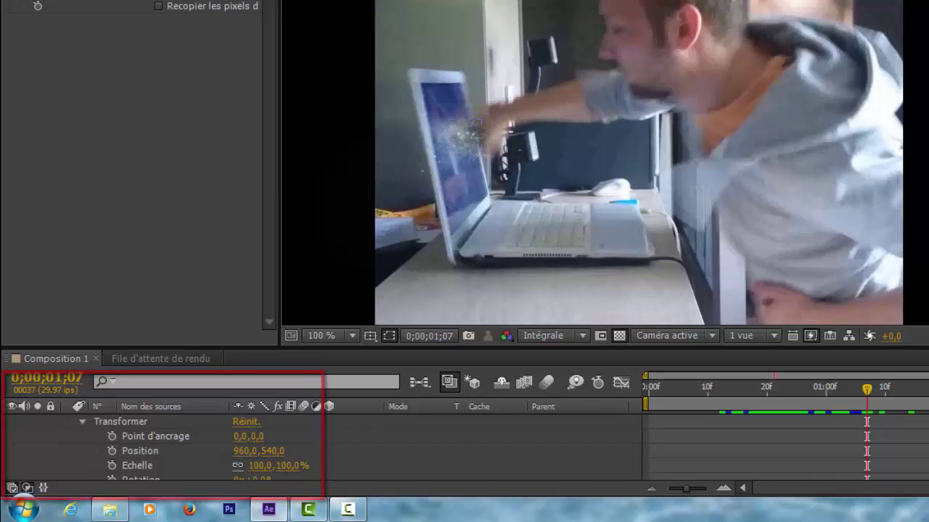
pyautogui.click(112, 450)
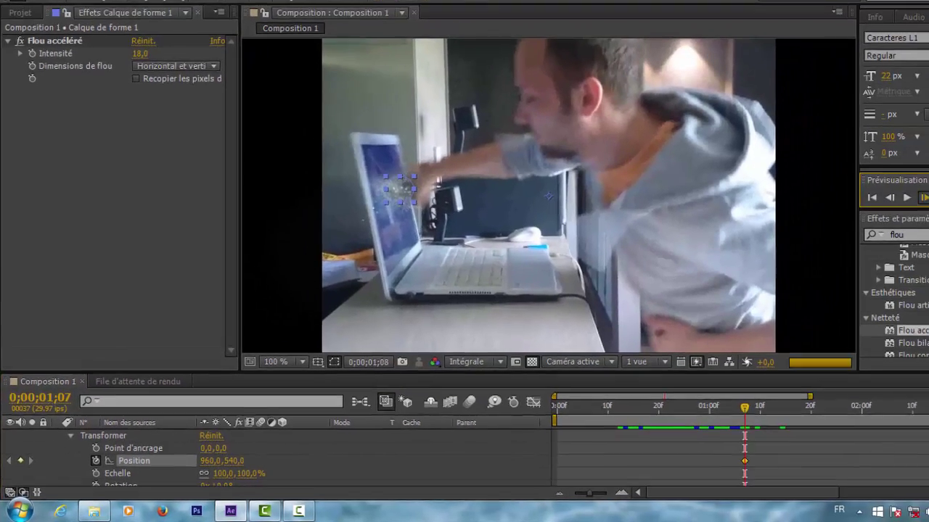
# Keyframe the ellipse layer's Position at 951,0,540,0 on frame 0;00;01;09, aligning it with the broken glass.
pyautogui.click(849, 224)
pyautogui.click(850, 224)
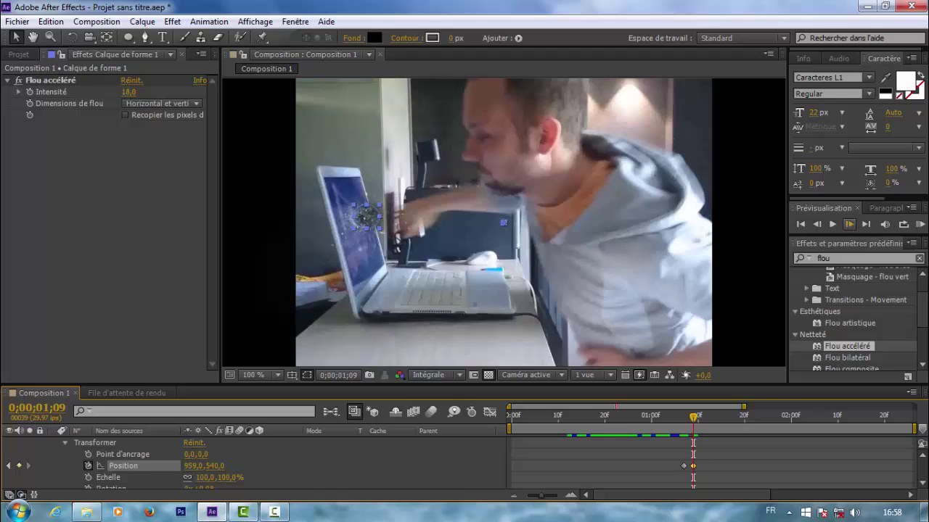
pyautogui.press('Left')
pyautogui.press('Left')
pyautogui.press('Left')
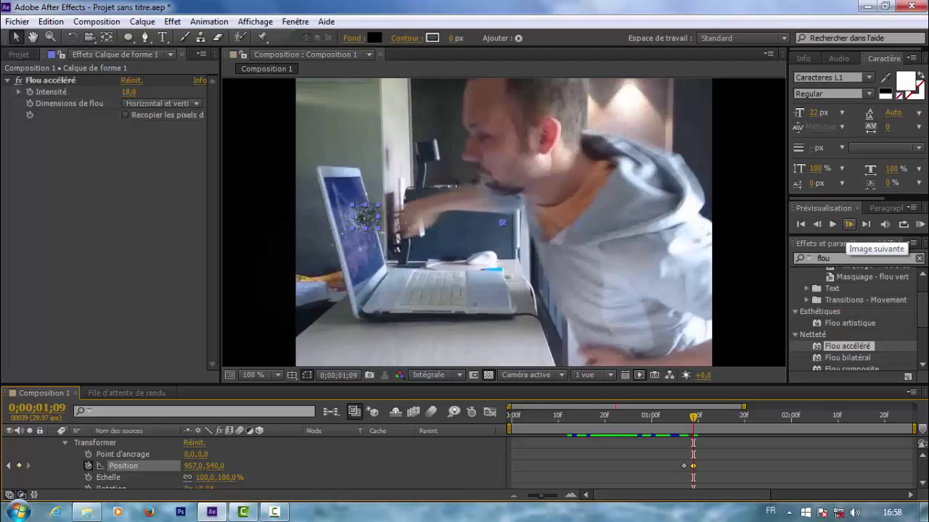
pyautogui.press('Left')
pyautogui.press('Left')
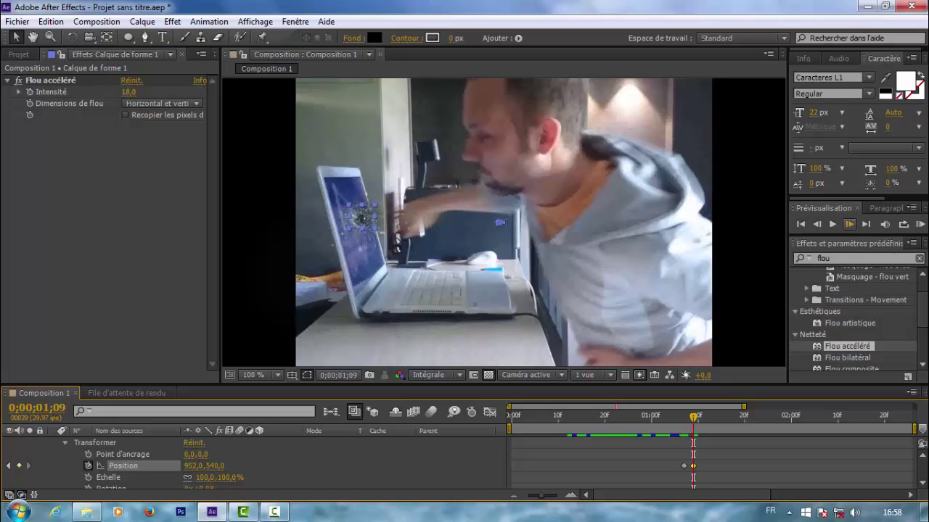
pyautogui.press('Left')
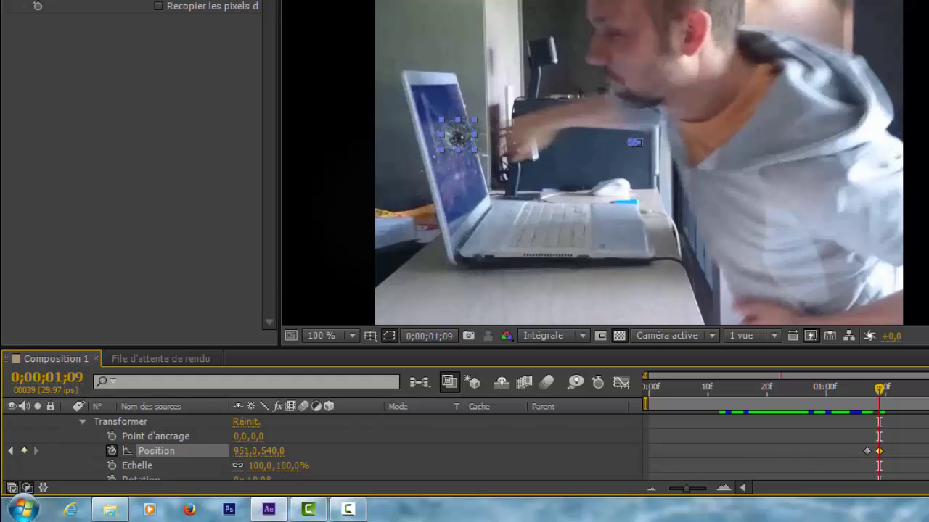
# Keyframe the ellipse layer's Position at 953,0,540,0 on frame 0;00;01;12.
pyautogui.press('F2')
pyautogui.scroll(3, 464, 450)
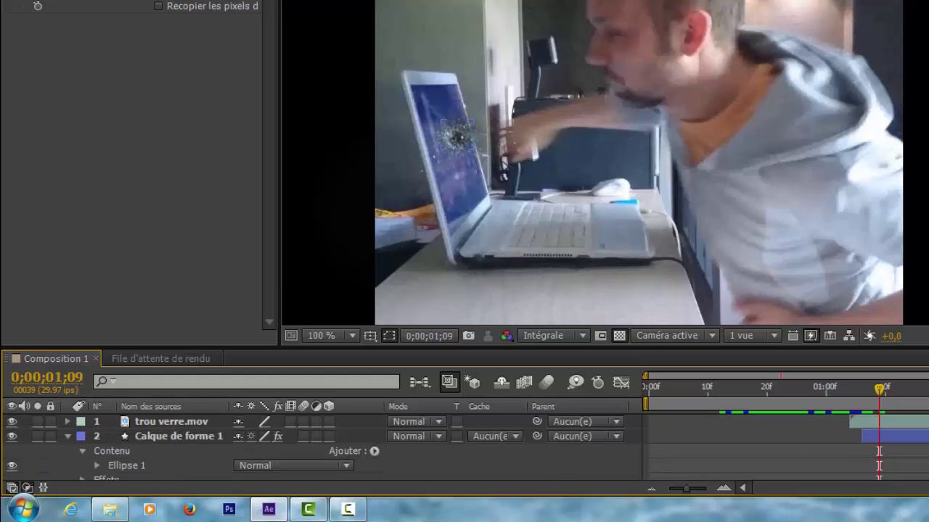
pyautogui.scroll(-4, 320, 450)
pyautogui.scroll(4, 320, 450)
pyautogui.scroll(-4, 319, 449)
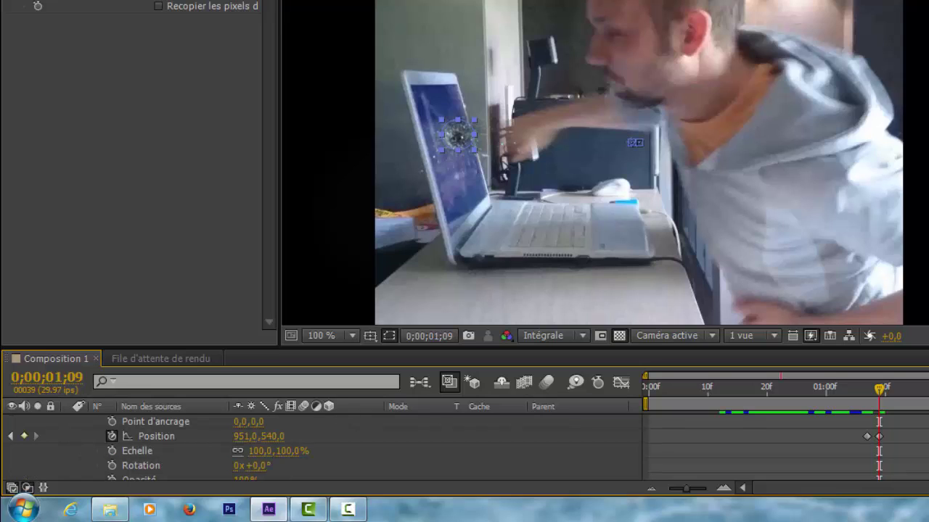
pyautogui.press('pagedown')
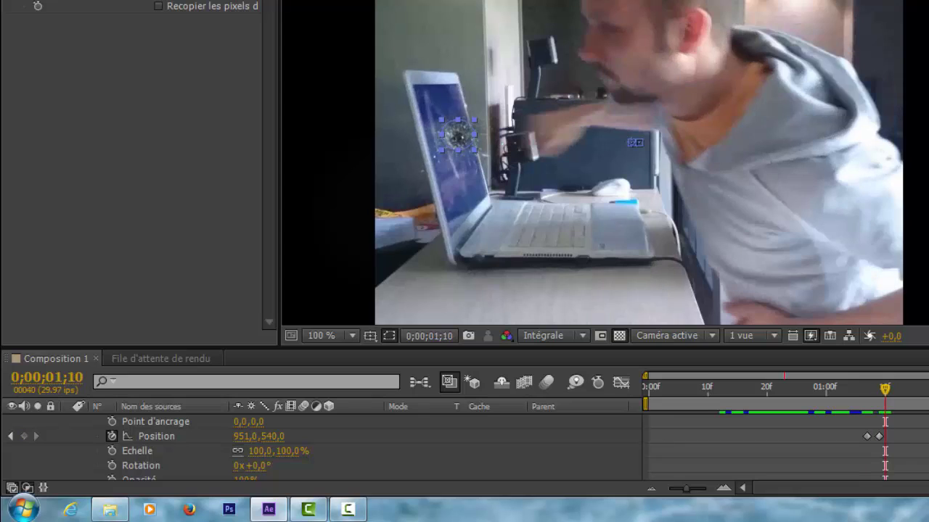
pyautogui.press('pagedown')
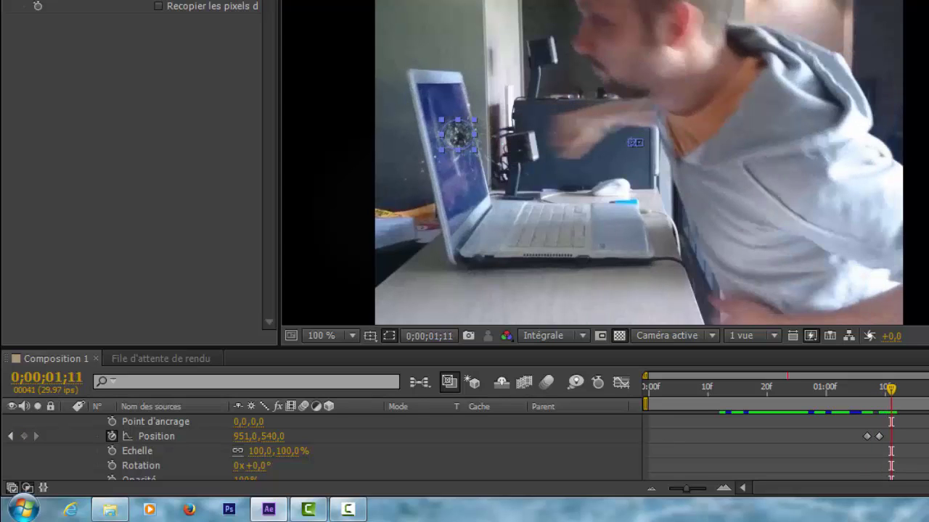
pyautogui.press('pagedown')
pyautogui.click(156, 436)
pyautogui.press('Right')
pyautogui.press('Right')
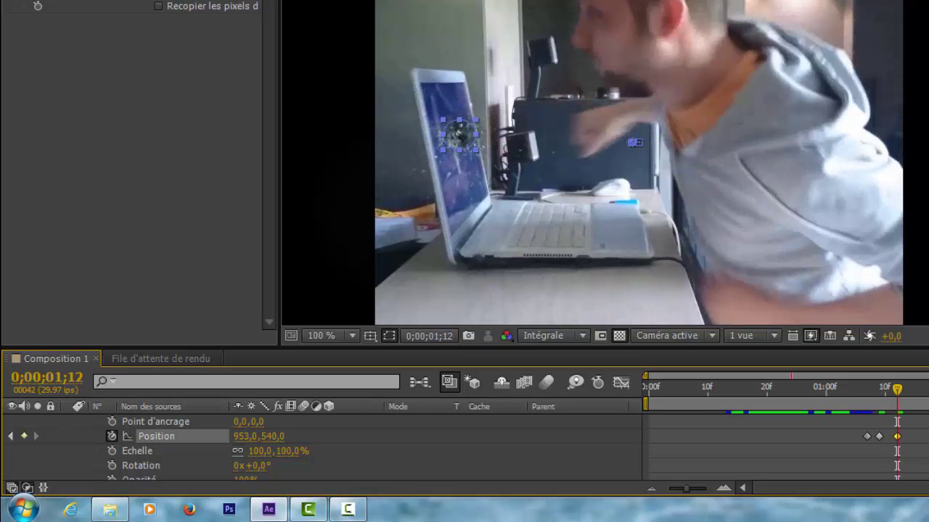
# Keep tracking the screen with the ellipse, keyframing its Position at 954,0,540,0 on 0;00;01;13 and 953,0,540,0 on 0;00;01;21.
pyautogui.press('pagedown')
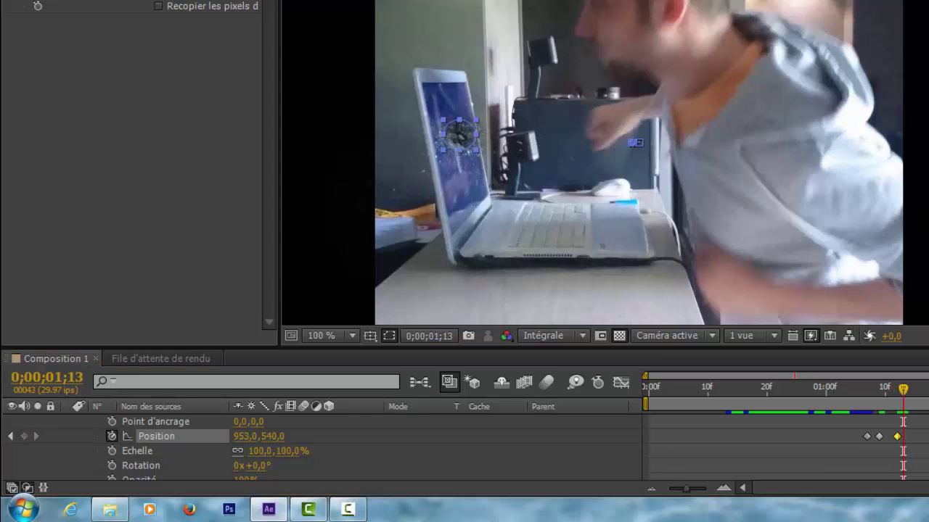
pyautogui.press('pagedown')
pyautogui.press('Right')
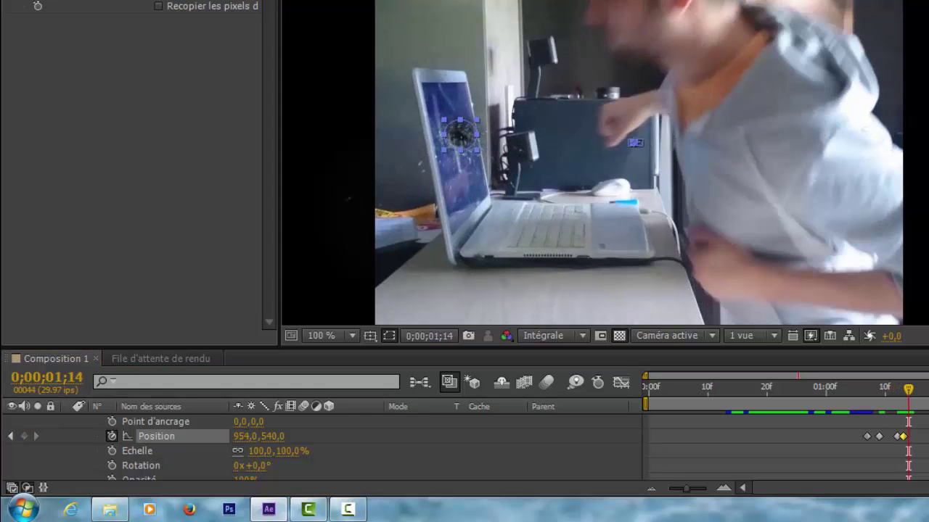
pyautogui.press('pagedown')
pyautogui.press('pagedown')
pyautogui.press('pagedown')
pyautogui.press('pagedown')
pyautogui.press('pagedown')
pyautogui.press('pagedown')
pyautogui.press('pagedown')
pyautogui.press('Left')
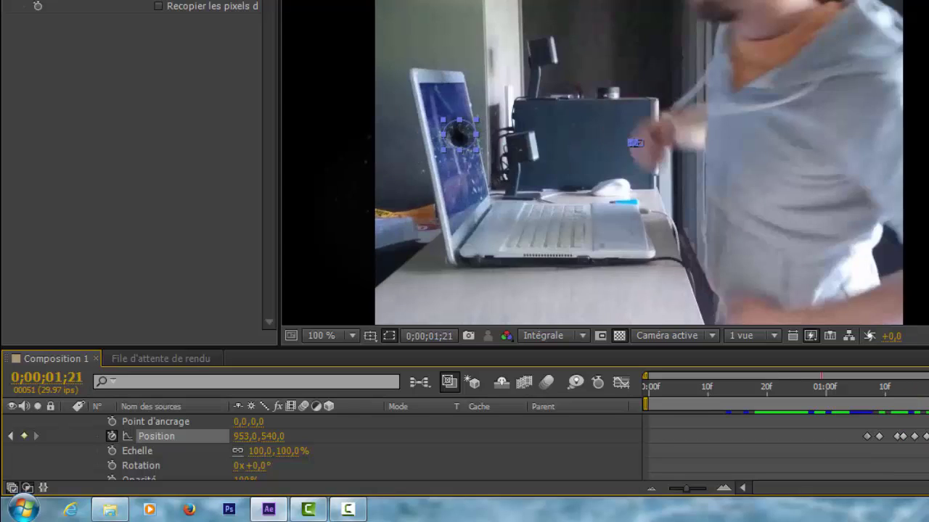
# Keyframe the ellipse's Position at 953,0,540,0 on 0;00;01;22 and 952,0,540,0 on 0;00;01;24, then bring it to 951,0,540,0 by 0;00;01;28.
pyautogui.press('pagedown')
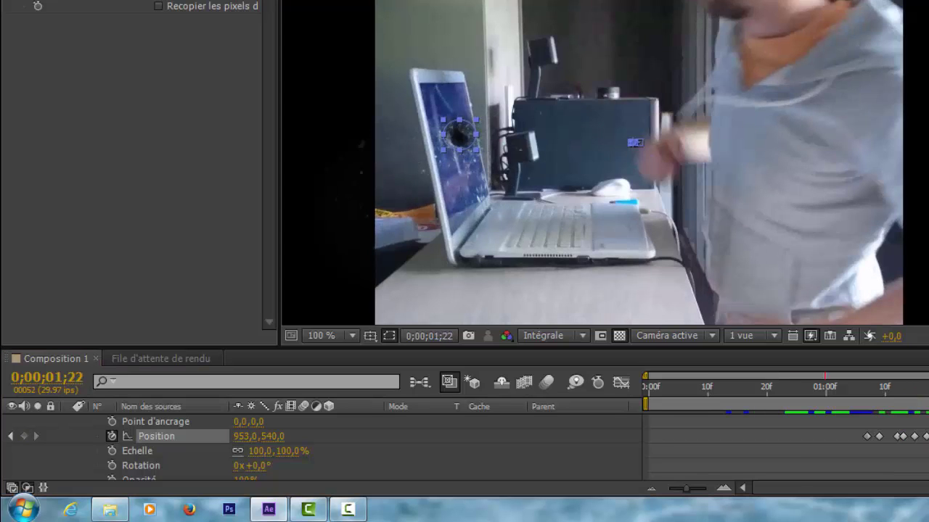
pyautogui.click(23, 437)
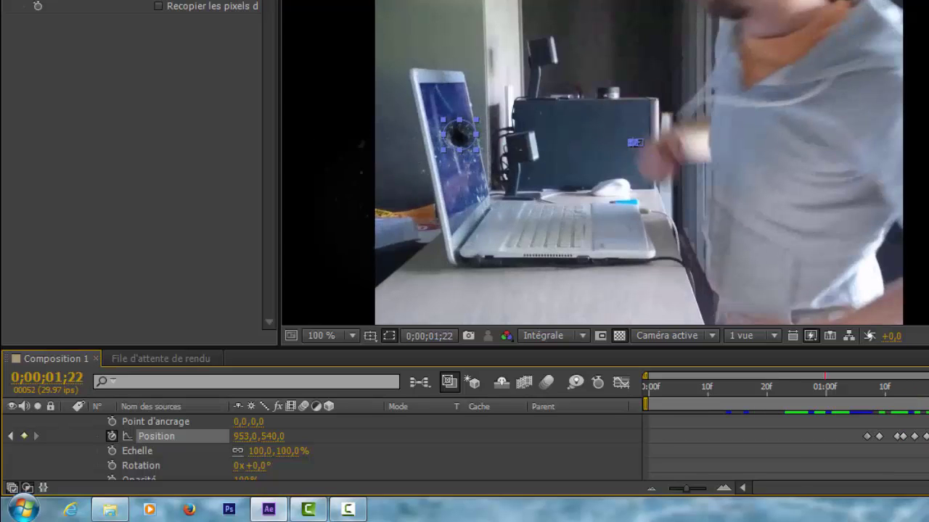
pyautogui.press('pagedown')
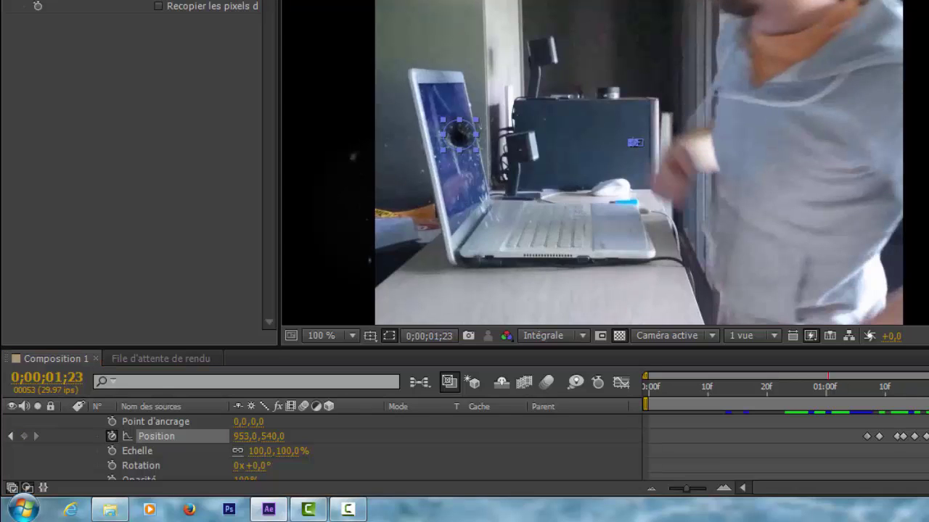
pyautogui.press('pagedown')
pyautogui.press('Left')
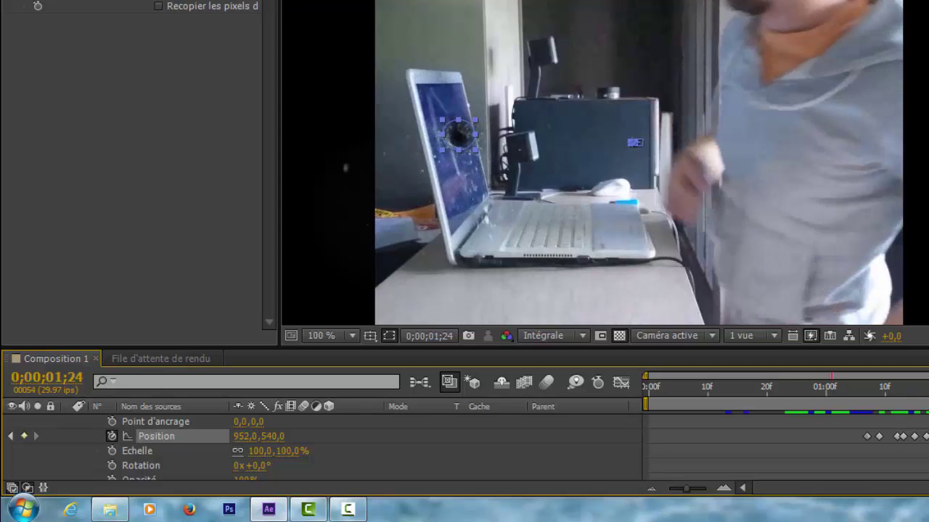
pyautogui.press('pagedown')
pyautogui.press('pagedown')
pyautogui.press('pagedown')
pyautogui.press('pagedown')
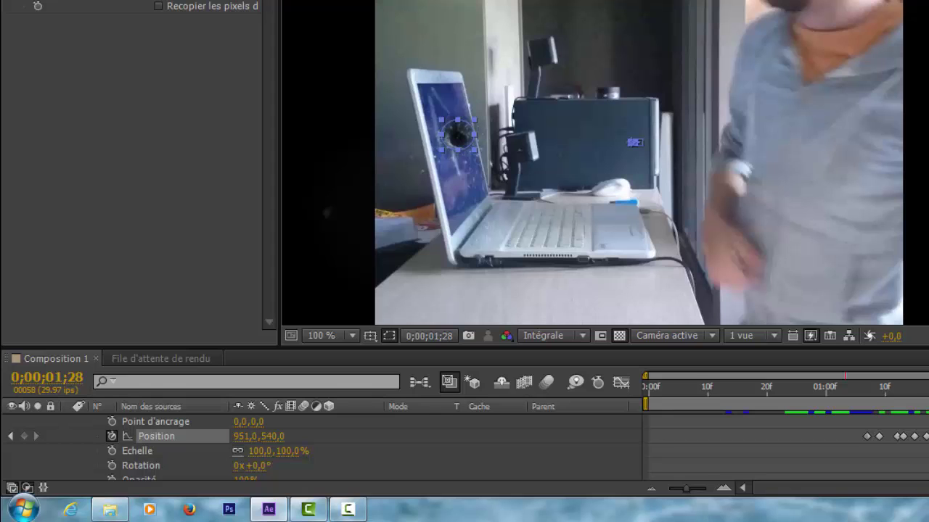
pyautogui.press('pagedown')
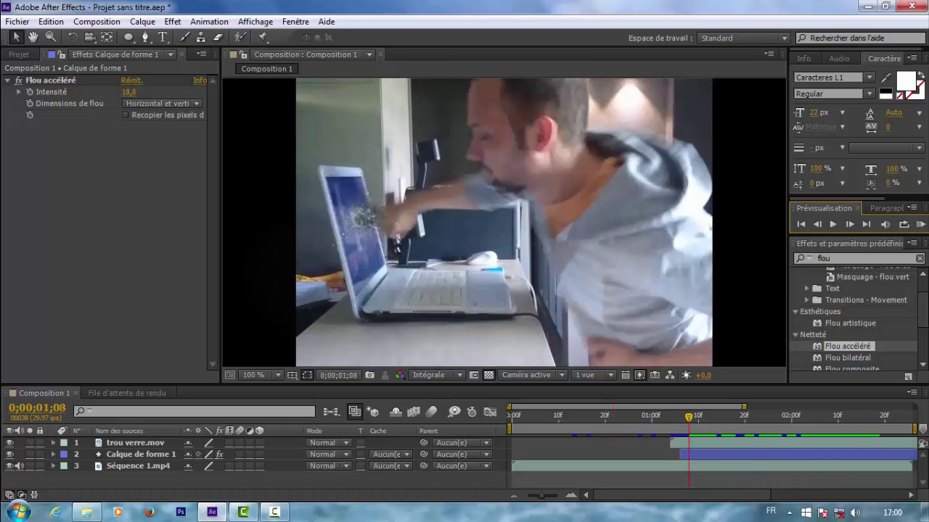
# Check the hole frame by frame around the impact and add fumée.mov to Composition 1 as the top layer.
pyautogui.press('pageup')
pyautogui.press('pageup')
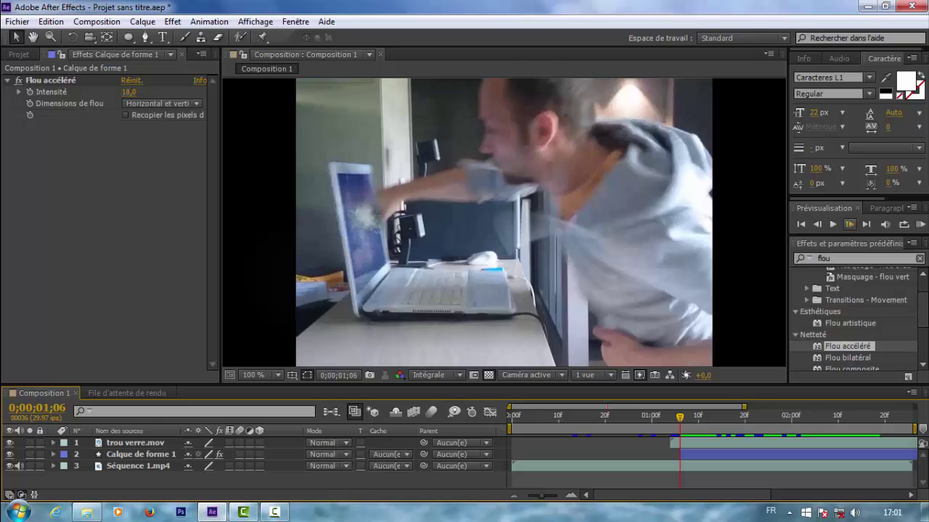
pyautogui.click(849, 225)
pyautogui.click(849, 224)
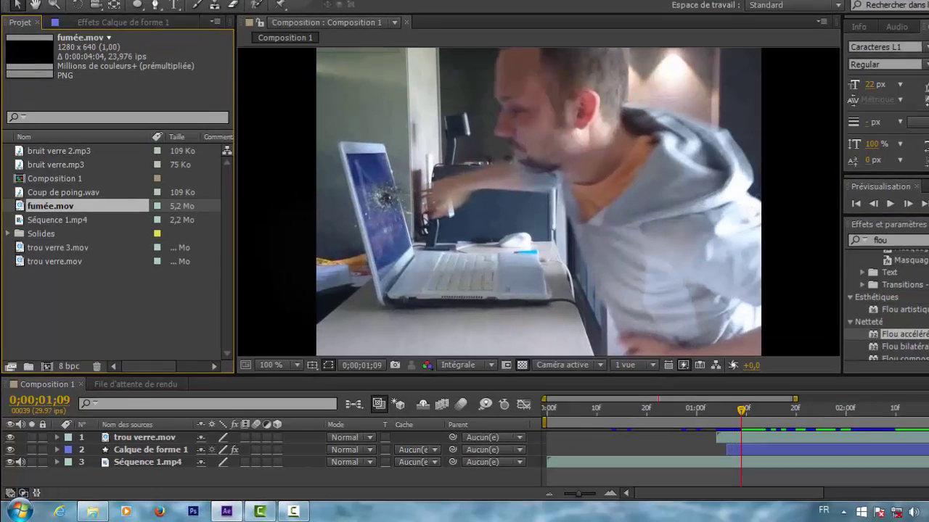
pyautogui.moveTo(47, 226); pyautogui.dragTo(75, 436)
pyautogui.moveTo(98, 404); pyautogui.dragTo(99, 407)
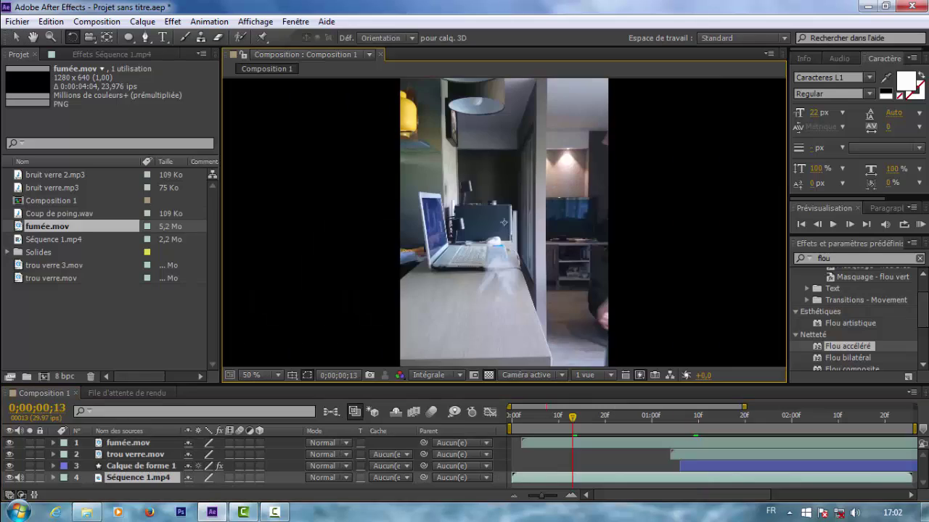
# Rotate the fumée.mov layer slightly counterclockwise and place its smoke over the laptop screen.
pyautogui.click(129, 444)
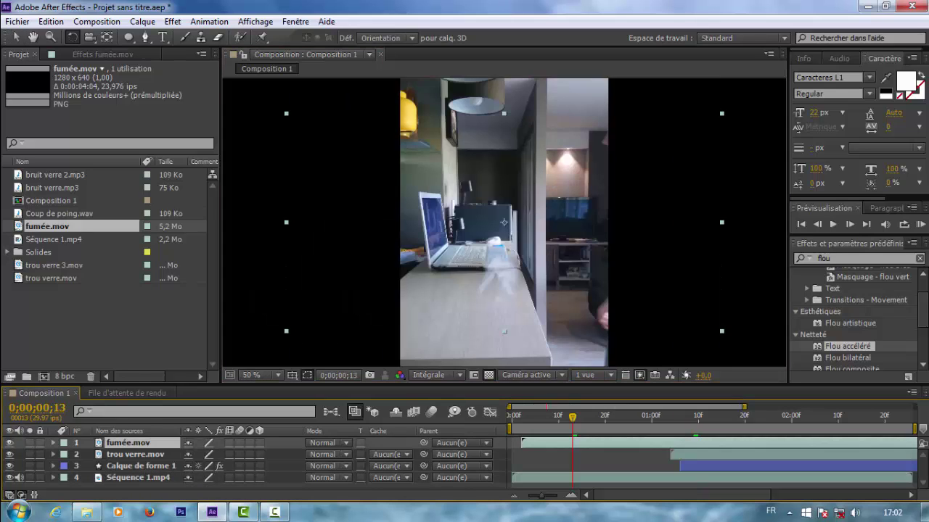
pyautogui.moveTo(500, 290)
pyautogui.mouseDown()
pyautogui.moveTo(446, 259)
pyautogui.moveTo(436, 228)
pyautogui.mouseUp()
pyautogui.scroll(1, 436, 229)
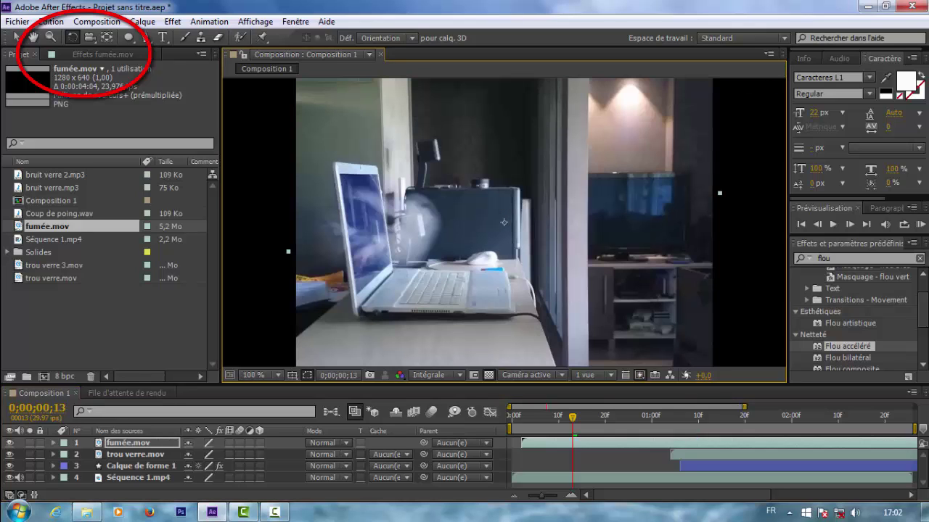
pyautogui.press('v')
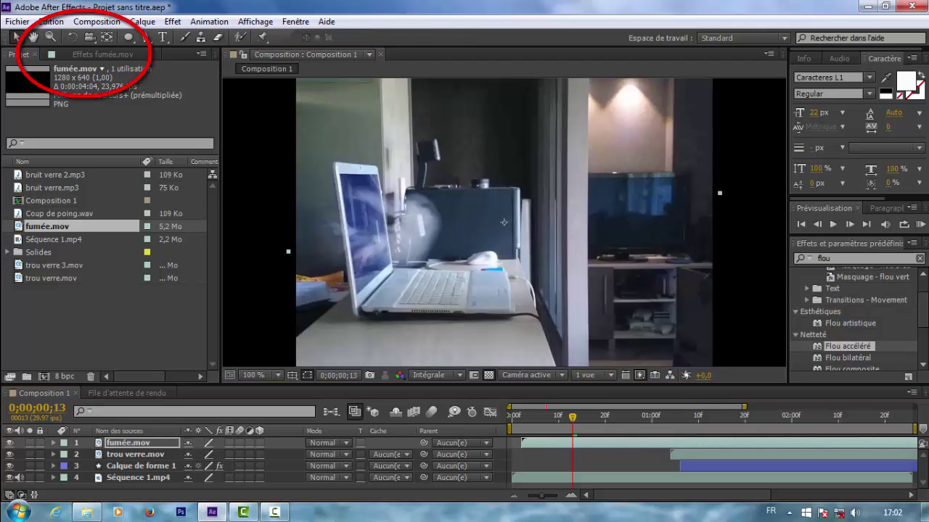
# Shift the fumée.mov layer to start at about 0;00;01;05 and move its smoke towards the fist.
pyautogui.press('space')
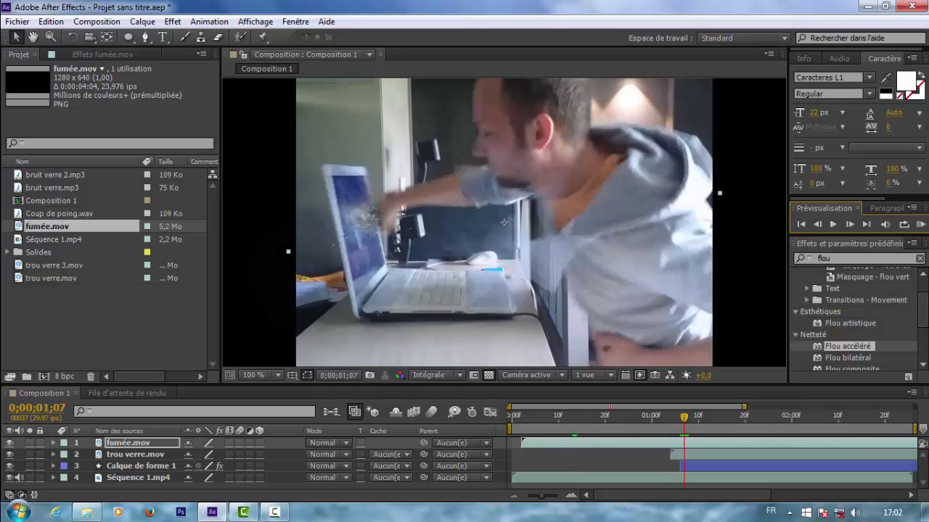
pyautogui.moveTo(521, 443); pyautogui.dragTo(659, 443)
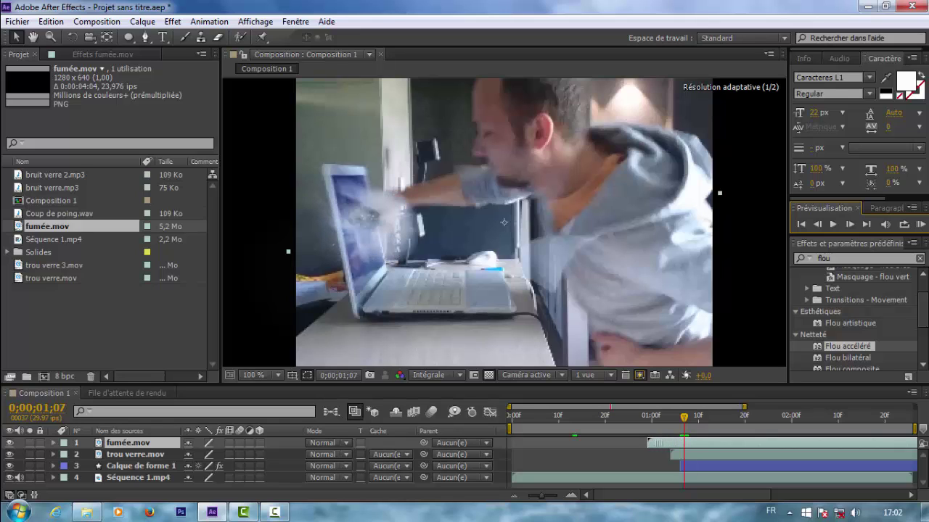
pyautogui.moveTo(503, 222); pyautogui.dragTo(540, 213)
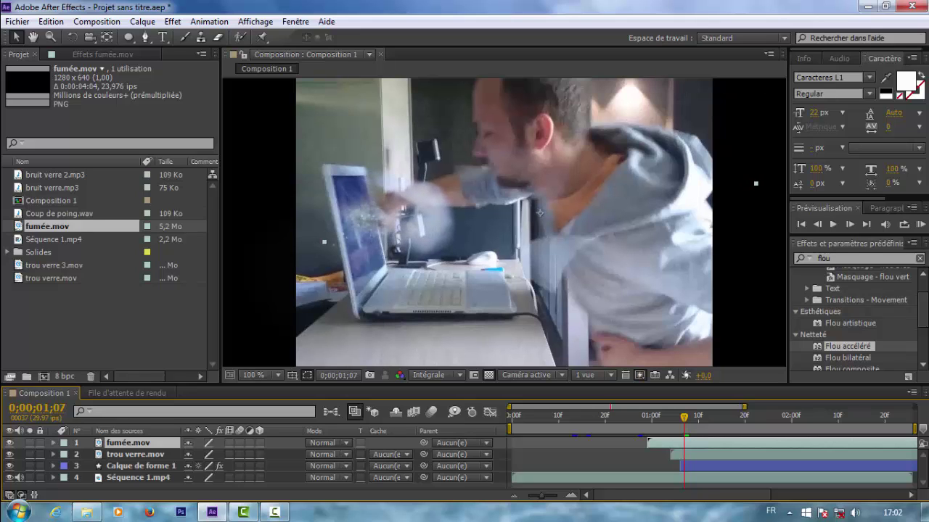
pyautogui.press('pageup')
pyautogui.press('pageup')
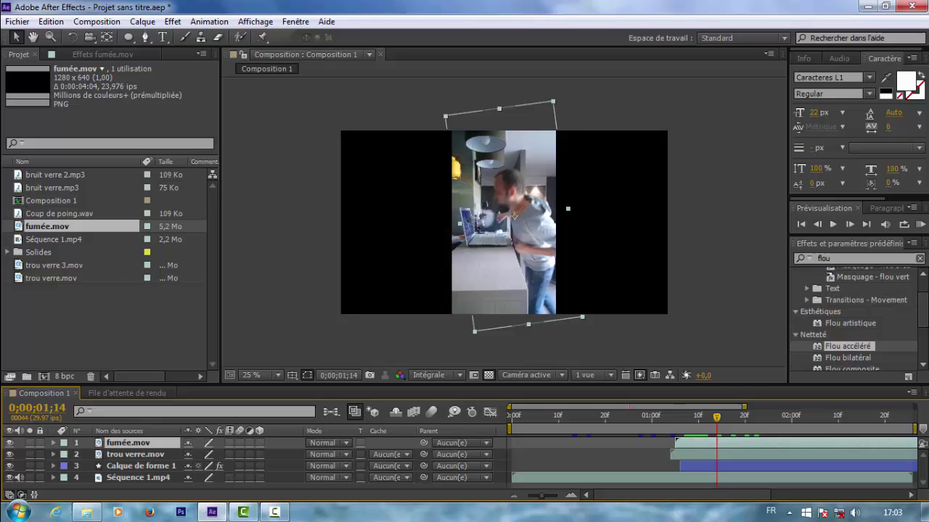
# Enlarge the fumée.mov layer, realign its smoke with the laptop screen, and return to frame 0;00;01;09.
pyautogui.moveTo(583, 318); pyautogui.dragTo(616, 357)
pyautogui.press('.')
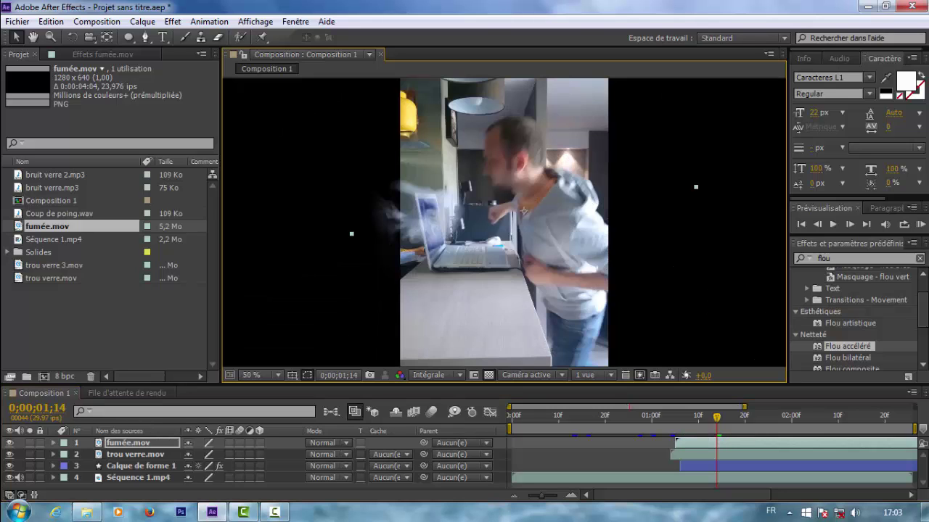
pyautogui.press('.')
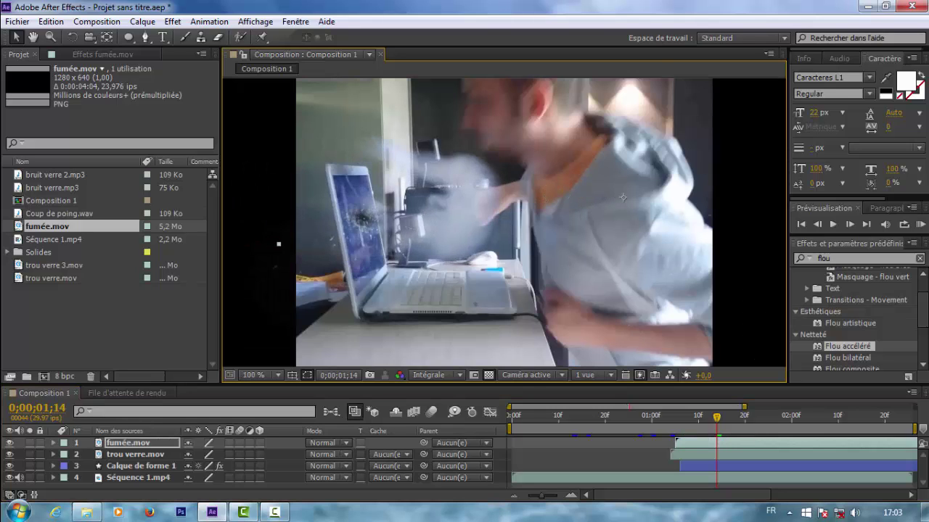
pyautogui.press('pageup')
pyautogui.press('pageup')
pyautogui.press('pageup')
pyautogui.press('pageup')
pyautogui.press('pageup')
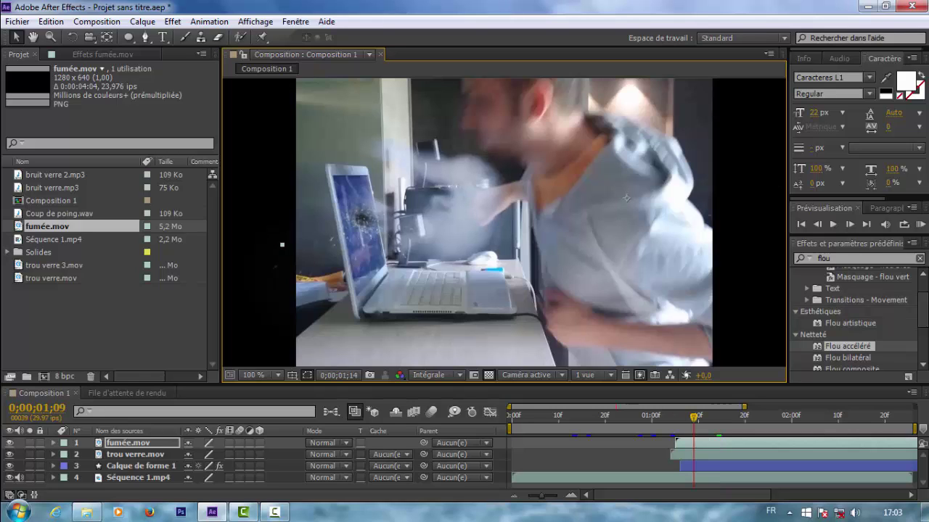
# Check the smoke frame by frame around the impact and add Coup de poing.wav to Composition 1 as the top layer.
pyautogui.press('pageup')
pyautogui.press('pageup')
pyautogui.press('pageup')
pyautogui.press('pagedown')
pyautogui.press('pagedown')
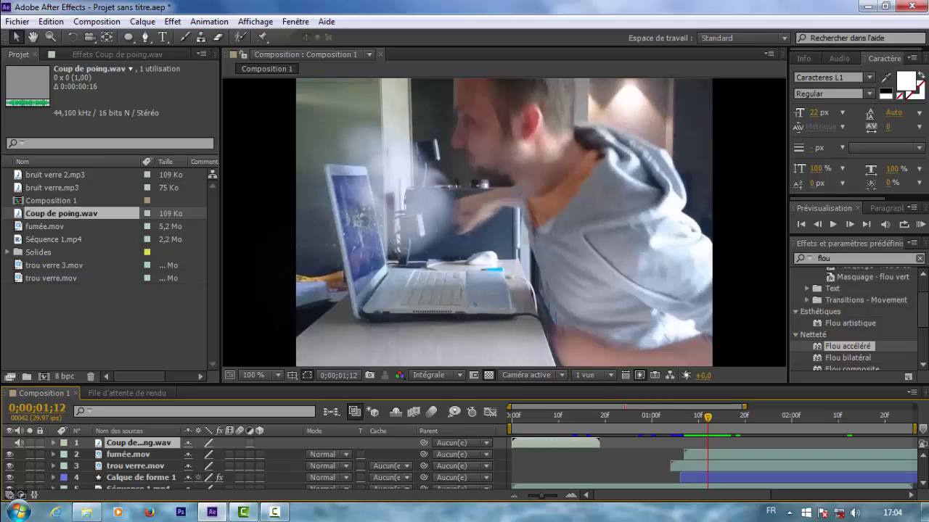
# Find the impact frame at 0;00;01;05 and shift the Coup de poing.wav layer later so it spans that frame.
pyautogui.press('pageup')
pyautogui.press('pageup')
pyautogui.press('pageup')
pyautogui.press('pageup')
pyautogui.press('pageup')
pyautogui.press('pageup')
pyautogui.press('pageup')
pyautogui.press('pageup')
pyautogui.press('pageup')
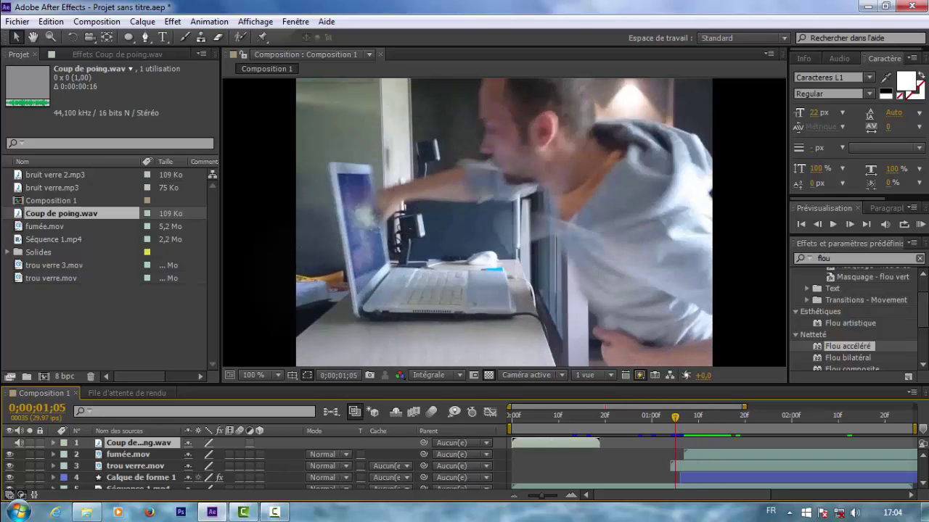
pyautogui.press('pagedown')
pyautogui.press('pagedown')
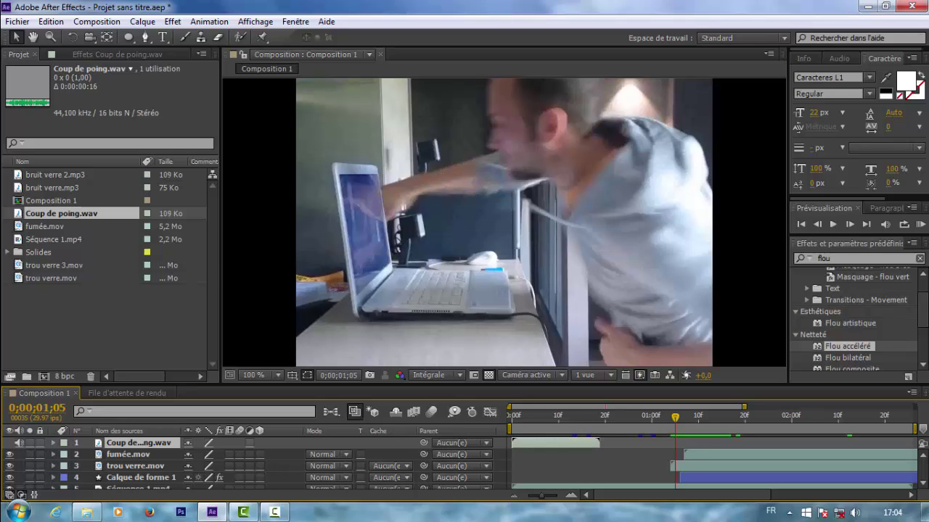
pyautogui.moveTo(537, 444); pyautogui.dragTo(654, 443)
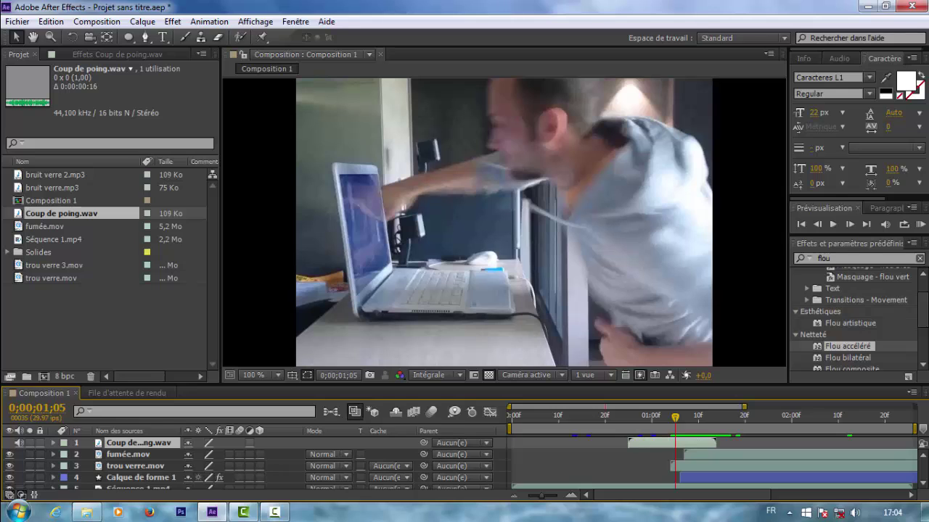
# Display the Coup de poing.wav waveform, align its first peak with the impact at 0;00;01;05, and run a RAM preview.
pyautogui.click(53, 443)
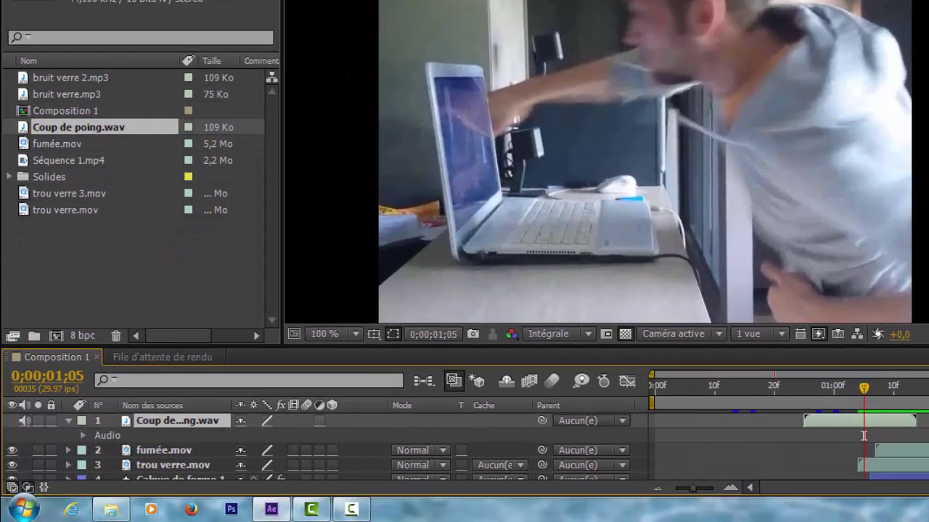
pyautogui.click(83, 436)
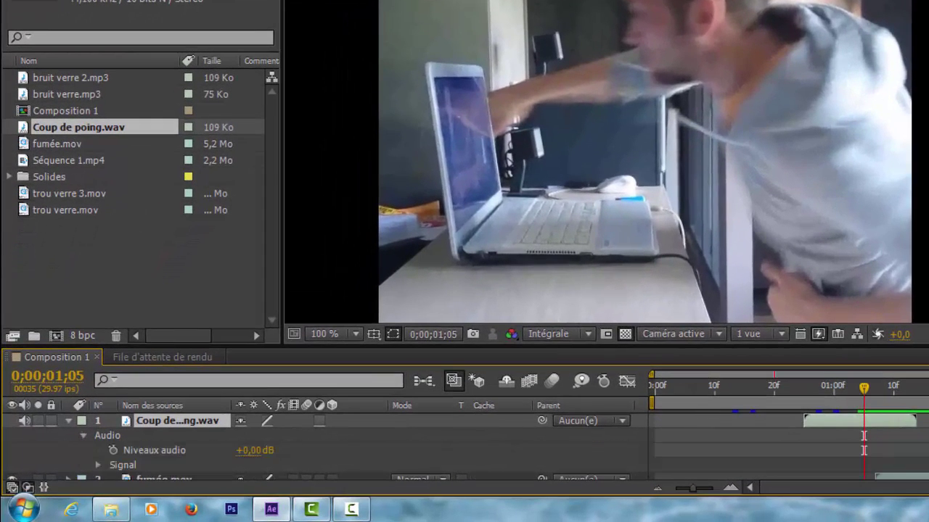
pyautogui.click(98, 466)
pyautogui.scroll(-1, 327, 442)
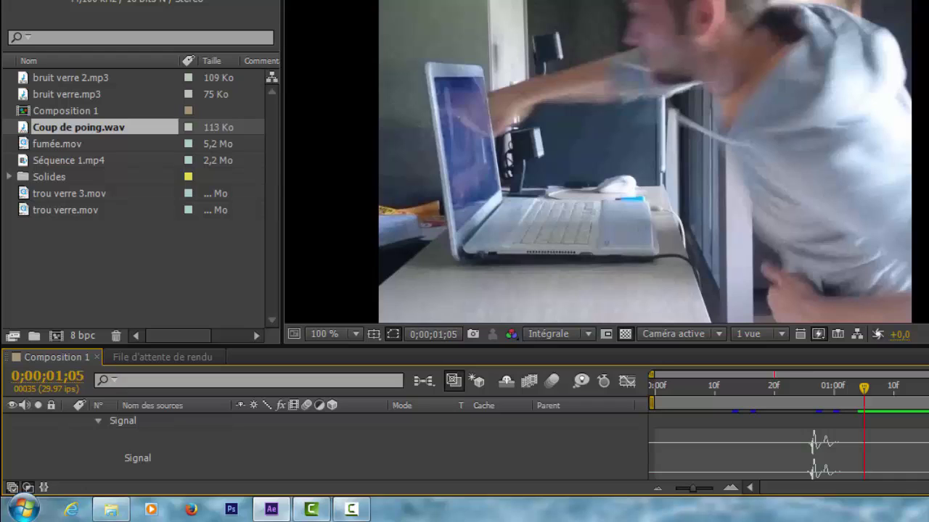
pyautogui.moveTo(464, 344); pyautogui.dragTo(464, 299)
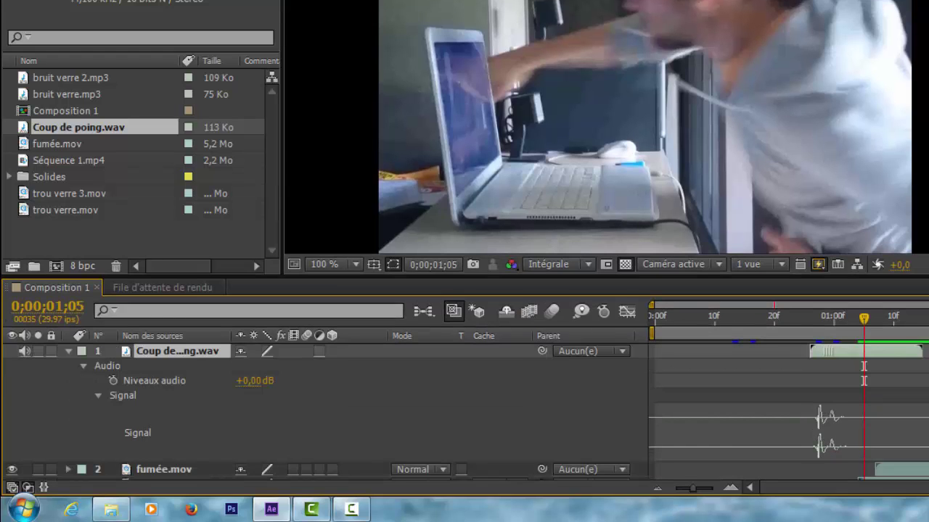
pyautogui.moveTo(856, 351); pyautogui.dragTo(894, 351)
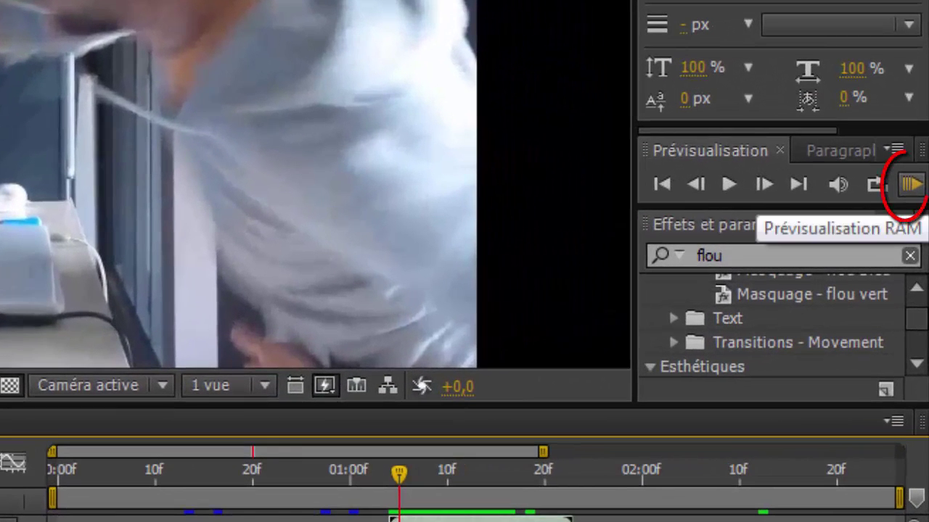
pyautogui.click(911, 185)
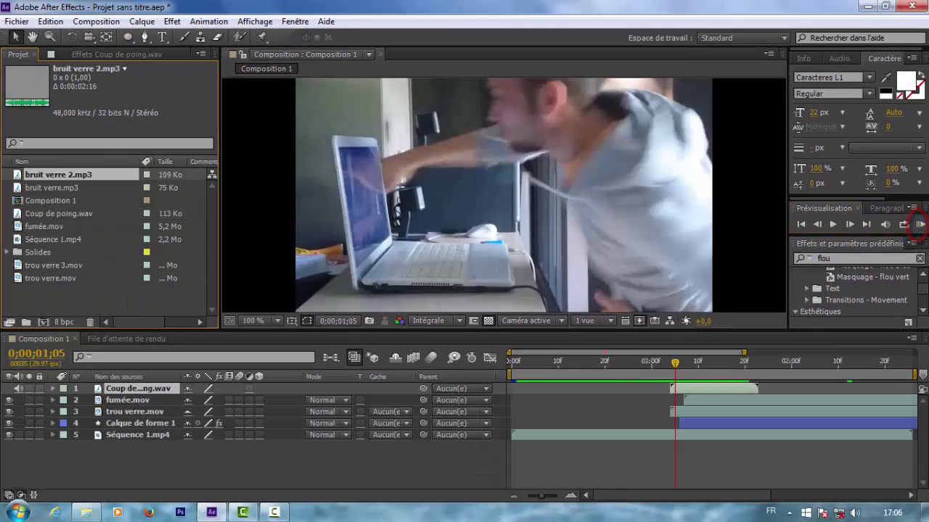
# Add bruit verre 2.mp3 to Composition 1 as the top layer and display its audio waveform.
pyautogui.moveTo(58, 334); pyautogui.dragTo(58, 384)
pyautogui.click(52, 388)
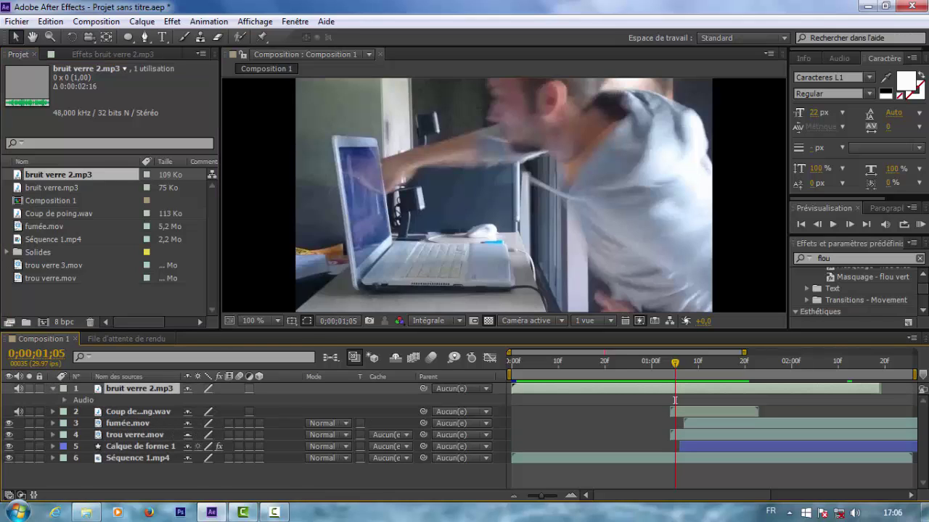
pyautogui.click(64, 401)
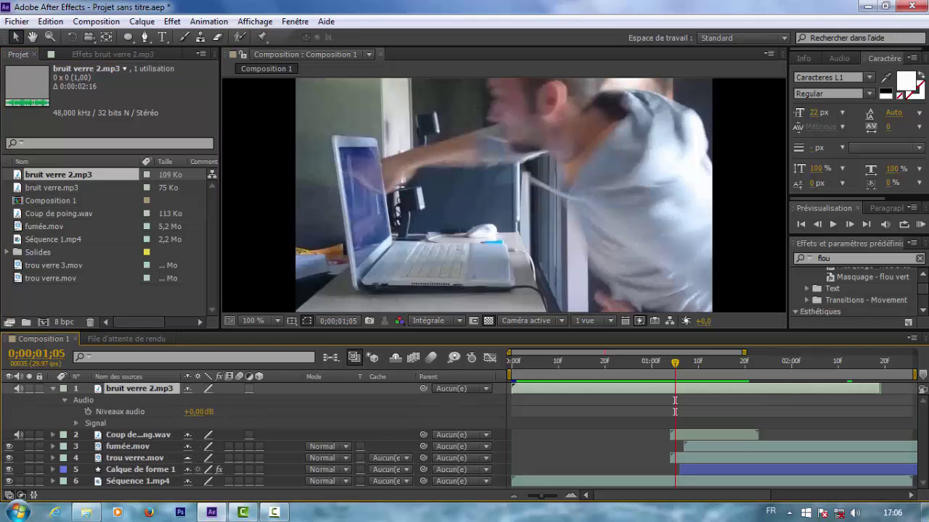
pyautogui.click(76, 423)
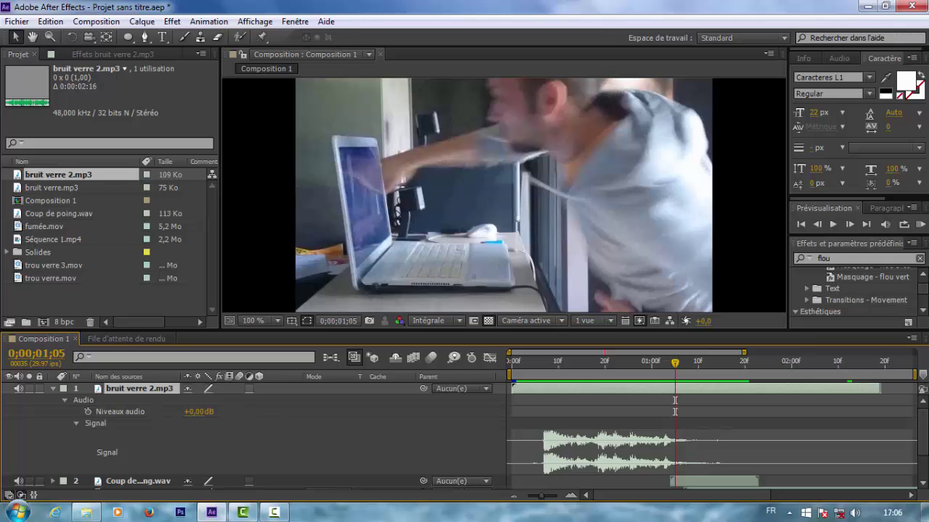
# Try bruit verre.mp3 as the replacement glass sound, return to bruit verre 2.mp3, and align its waveform onset with frame 0;00;01;06.
pyautogui.click(55, 187)
pyautogui.hotkey('ctrl', 'alt', '/')
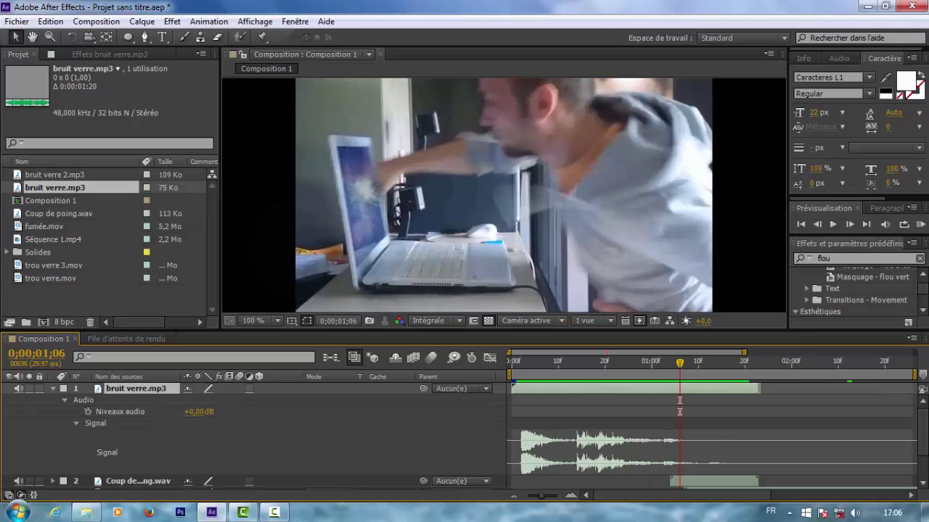
pyautogui.moveTo(635, 389); pyautogui.dragTo(793, 389)
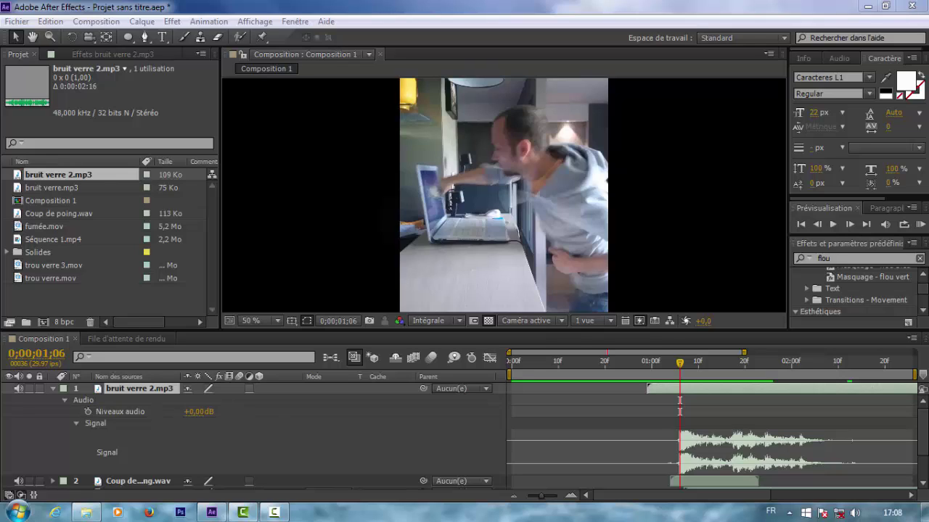
# Add Composition 1 to the render queue and accept render settings with optimal quality, full resolution and the work area only.
pyautogui.click(96, 21)
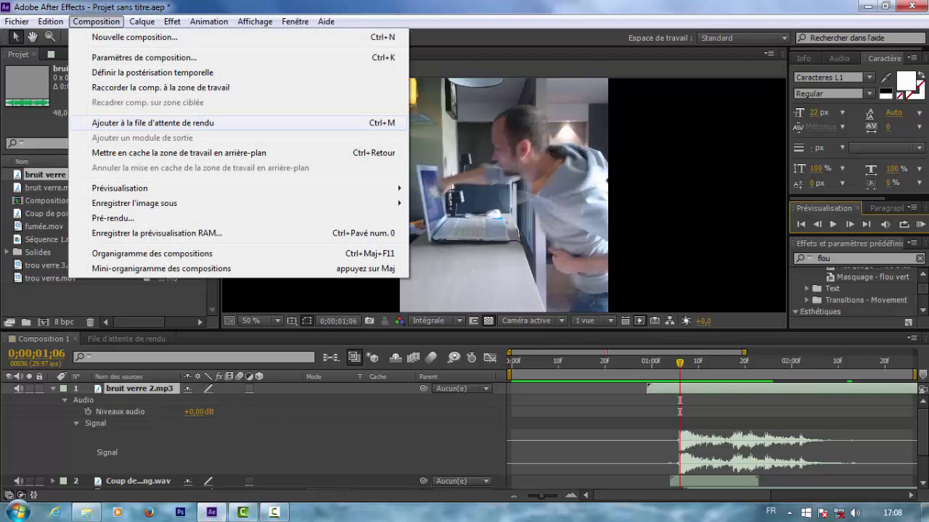
pyautogui.press('Return')
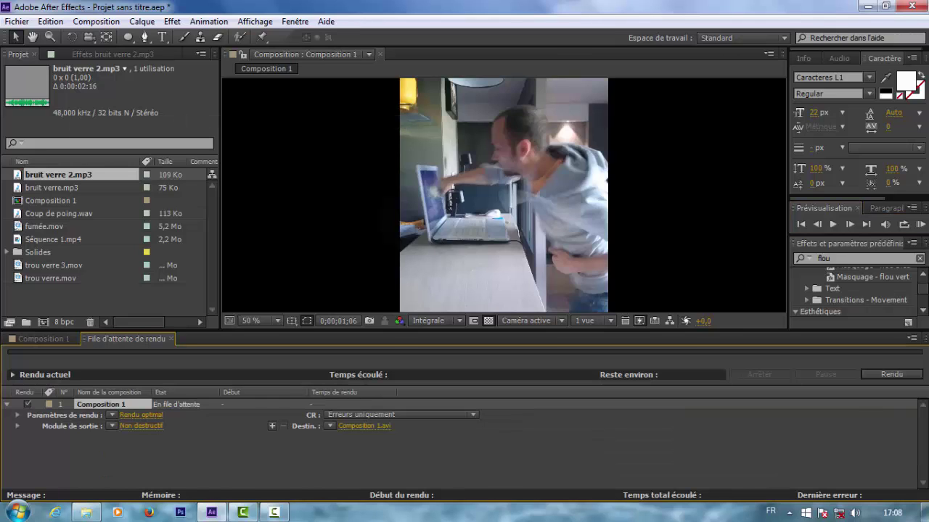
pyautogui.click(141, 415)
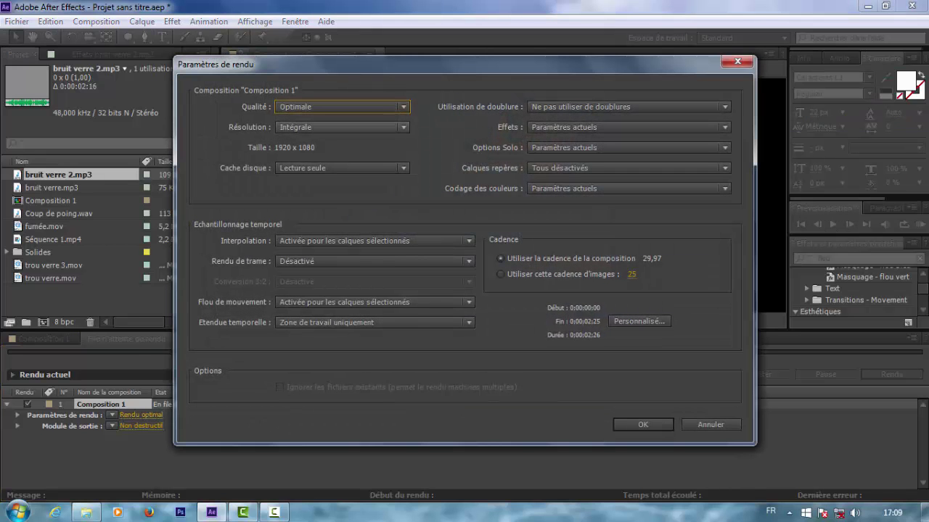
pyautogui.press('Return')
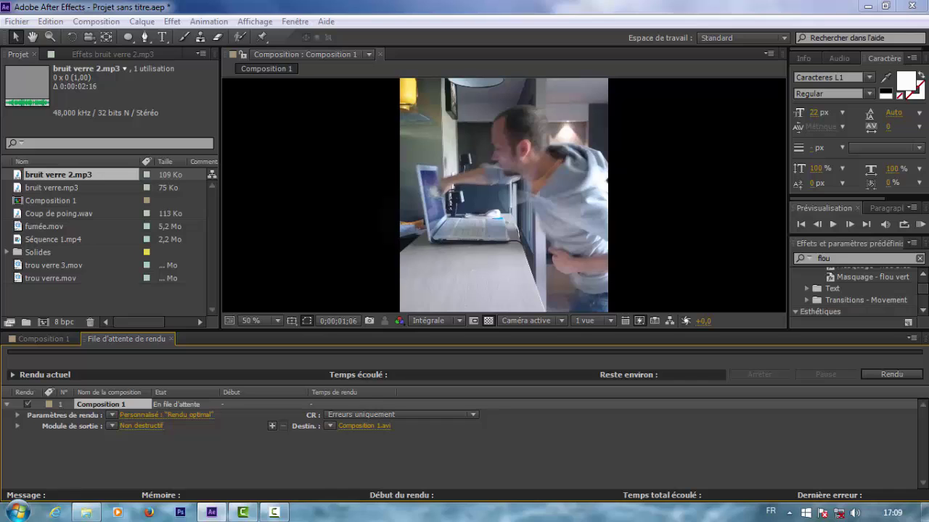
# Set the output module format of the queued Composition 1 render to H.264.
pyautogui.click(142, 426)
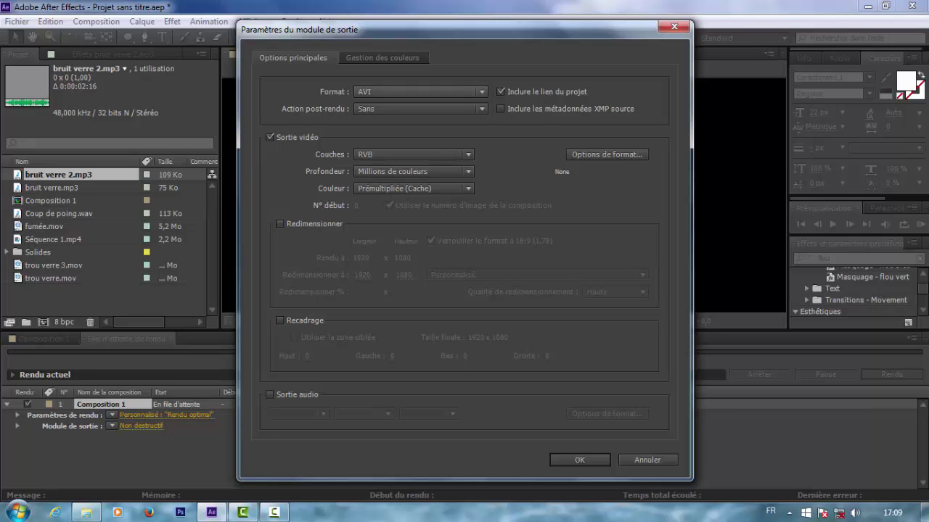
pyautogui.click(420, 91)
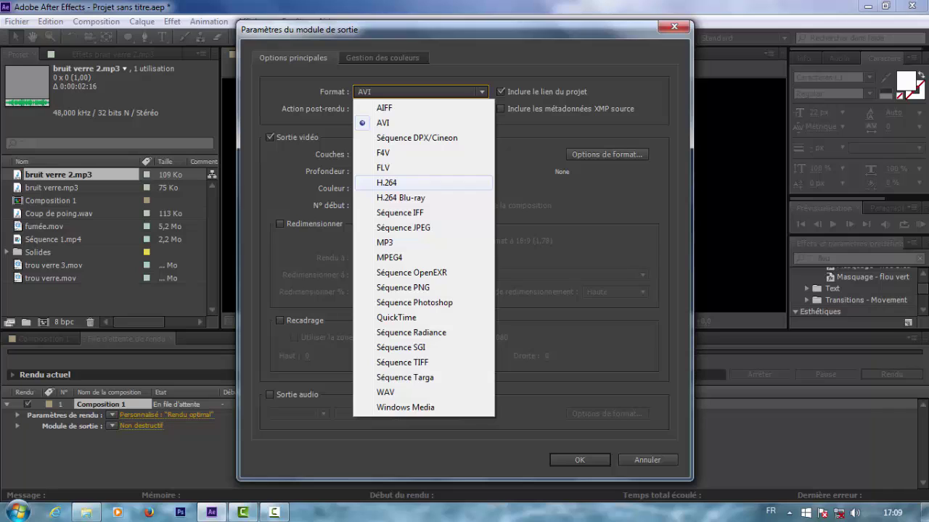
pyautogui.press('Escape')
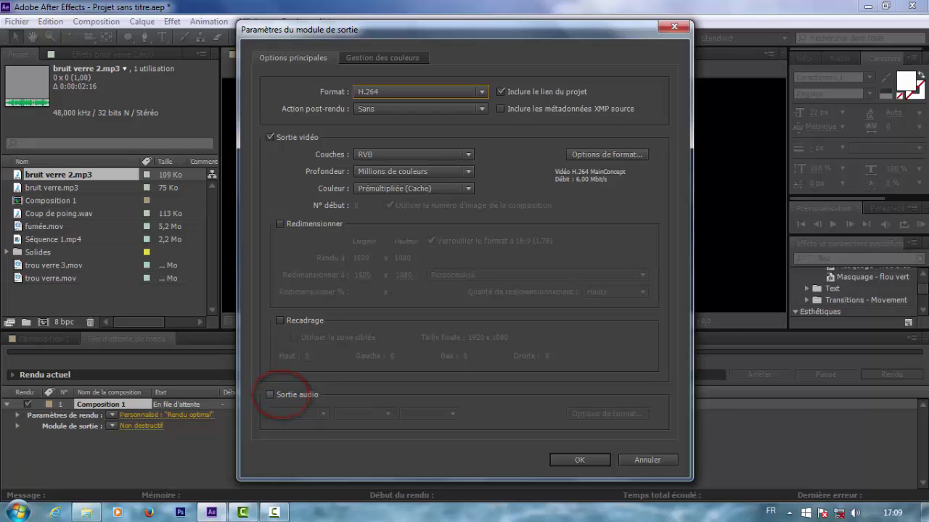
pyautogui.press('Return')
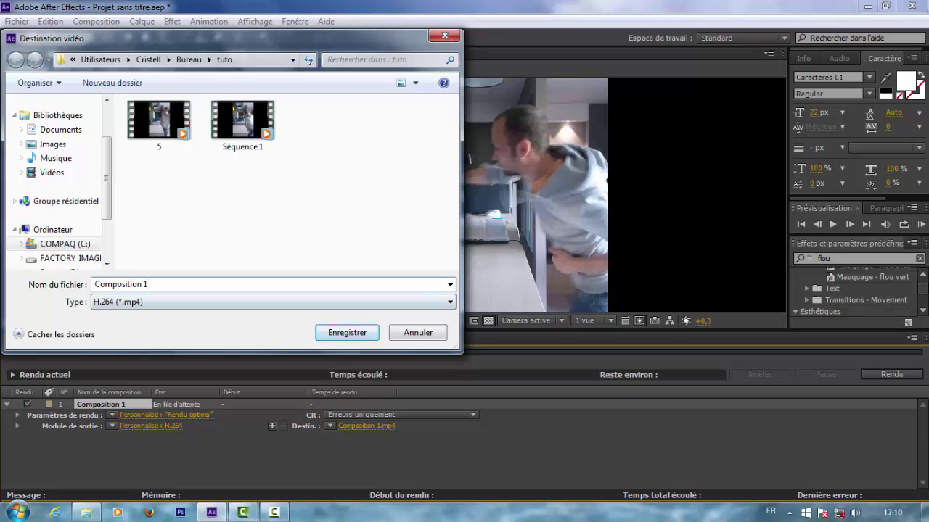
# Save the output as Composition 1 in H.264 (*.mp4) format in the tuto folder and start the render.
pyautogui.press('Return')
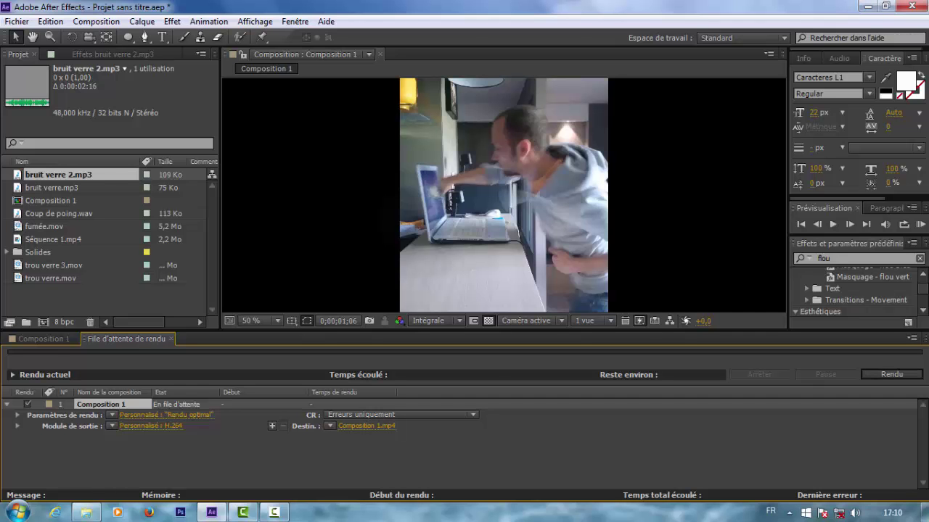
pyautogui.press('Return')
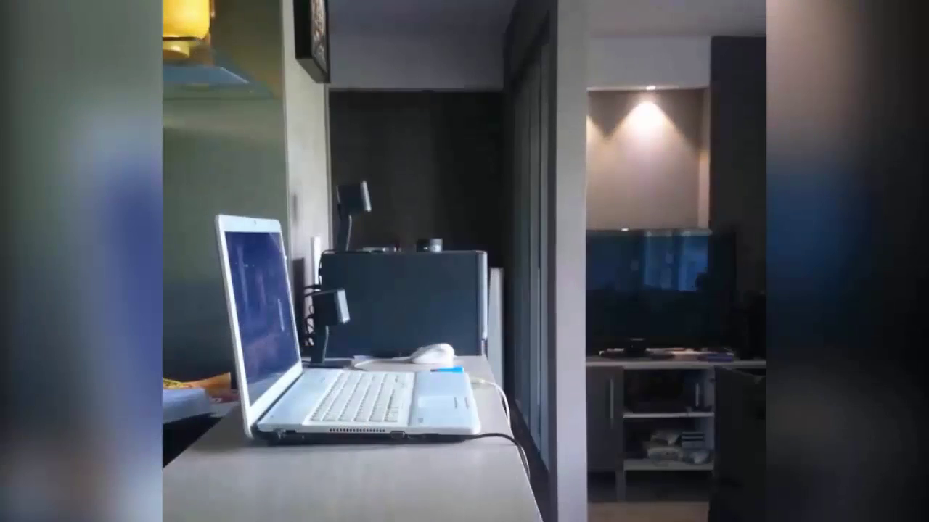